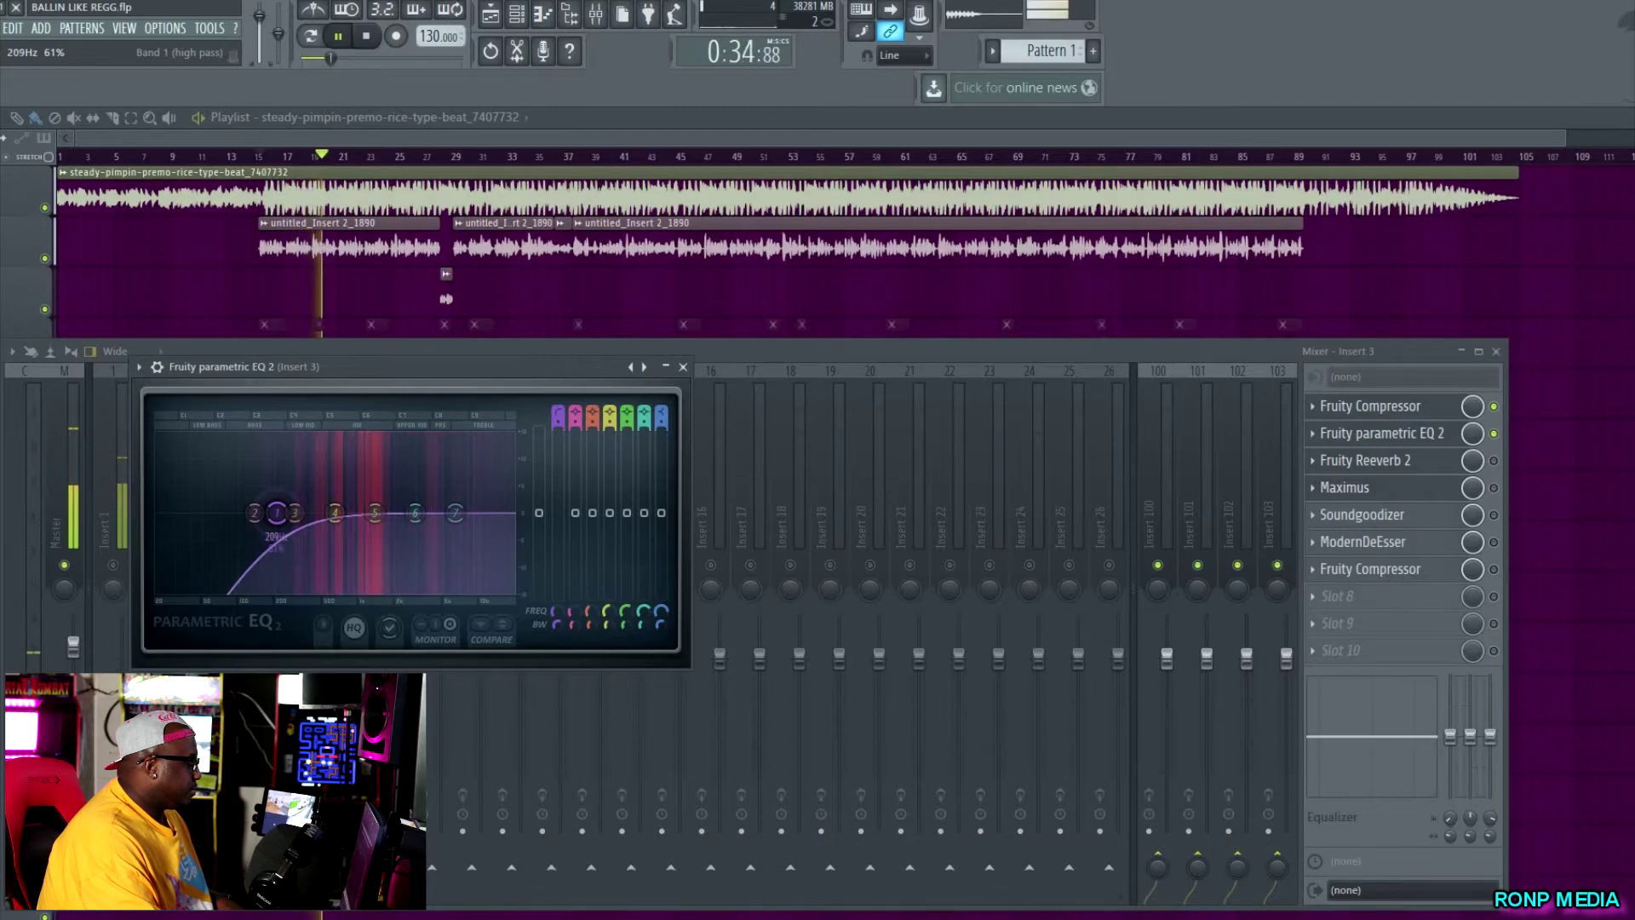
During playback, boost EQ band 4 to a high peak at about 665 Hz and narrow its bandwidth into a sharp spike.
{"action": "key", "text": "space"}
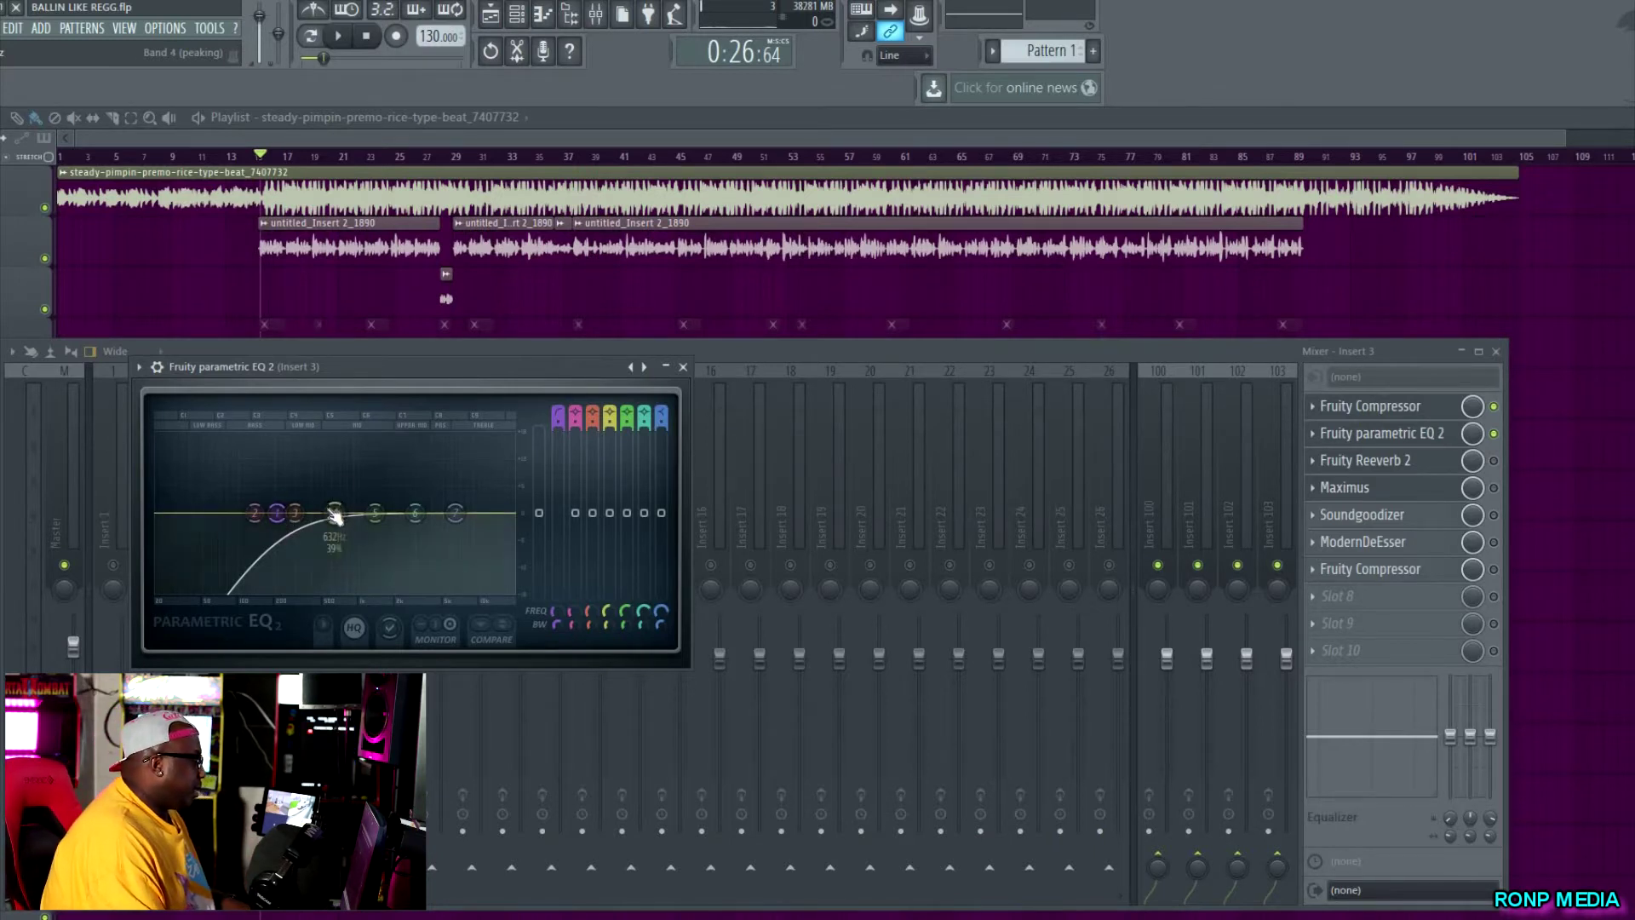
{"action": "key", "text": "space"}
{"action": "left_click_drag", "start_coordinate": [338, 516], "coordinate": [341, 447]}
{"action": "scroll", "coordinate": [344, 451], "scroll_direction": "down", "scroll_amount": 10}
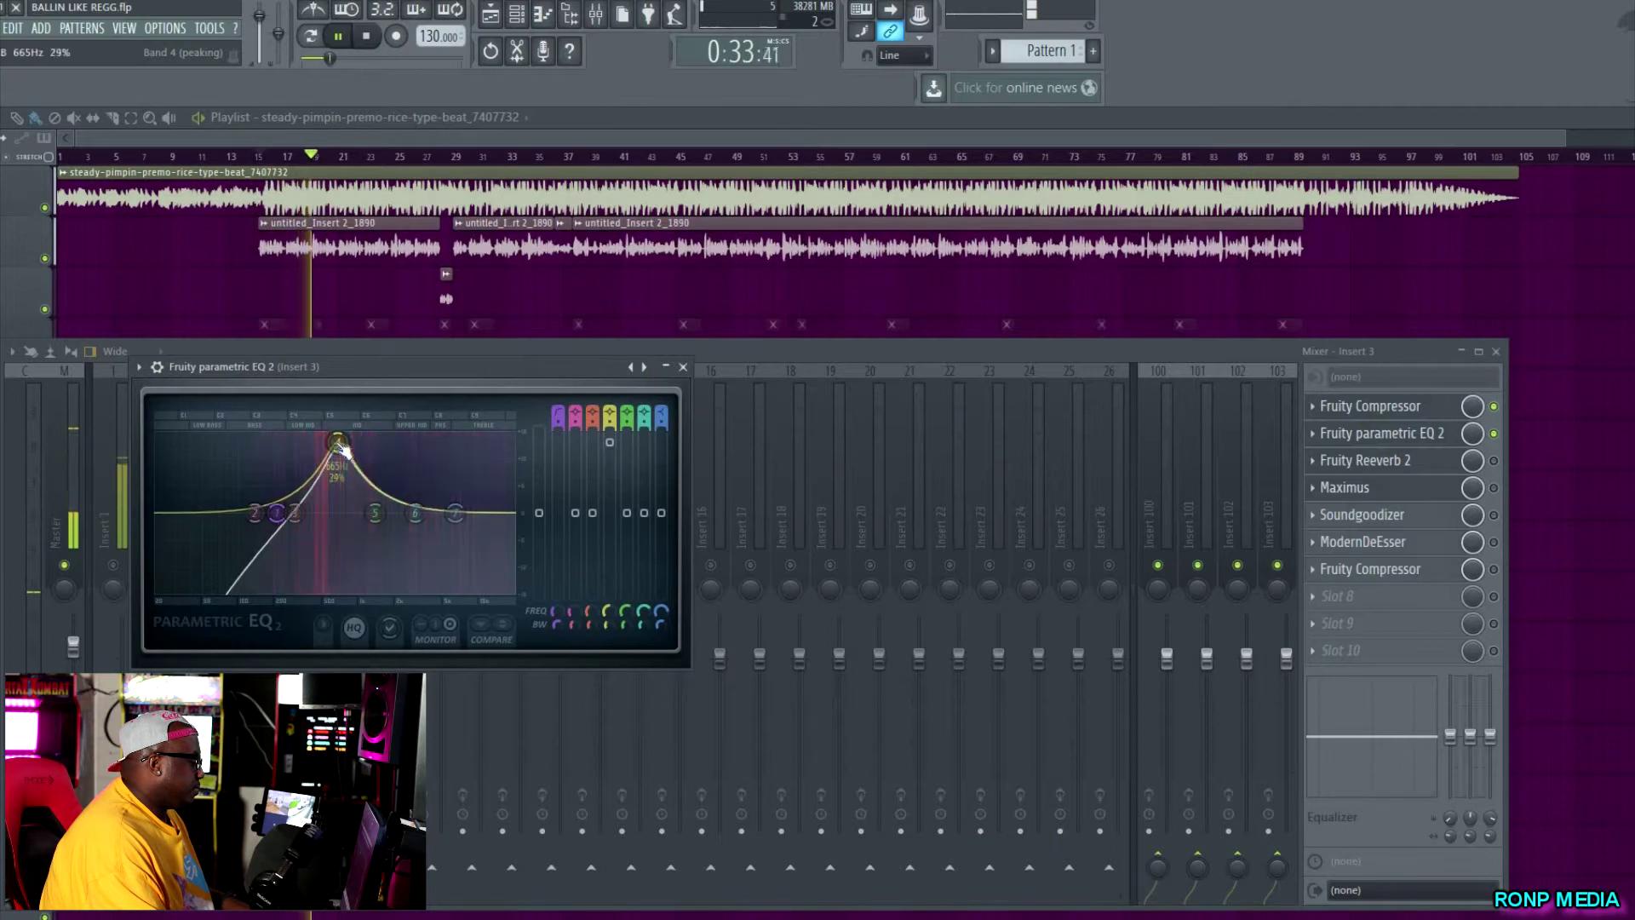
{"action": "scroll", "coordinate": [342, 455], "scroll_direction": "down", "scroll_amount": 5}
{"action": "key", "text": "space"}
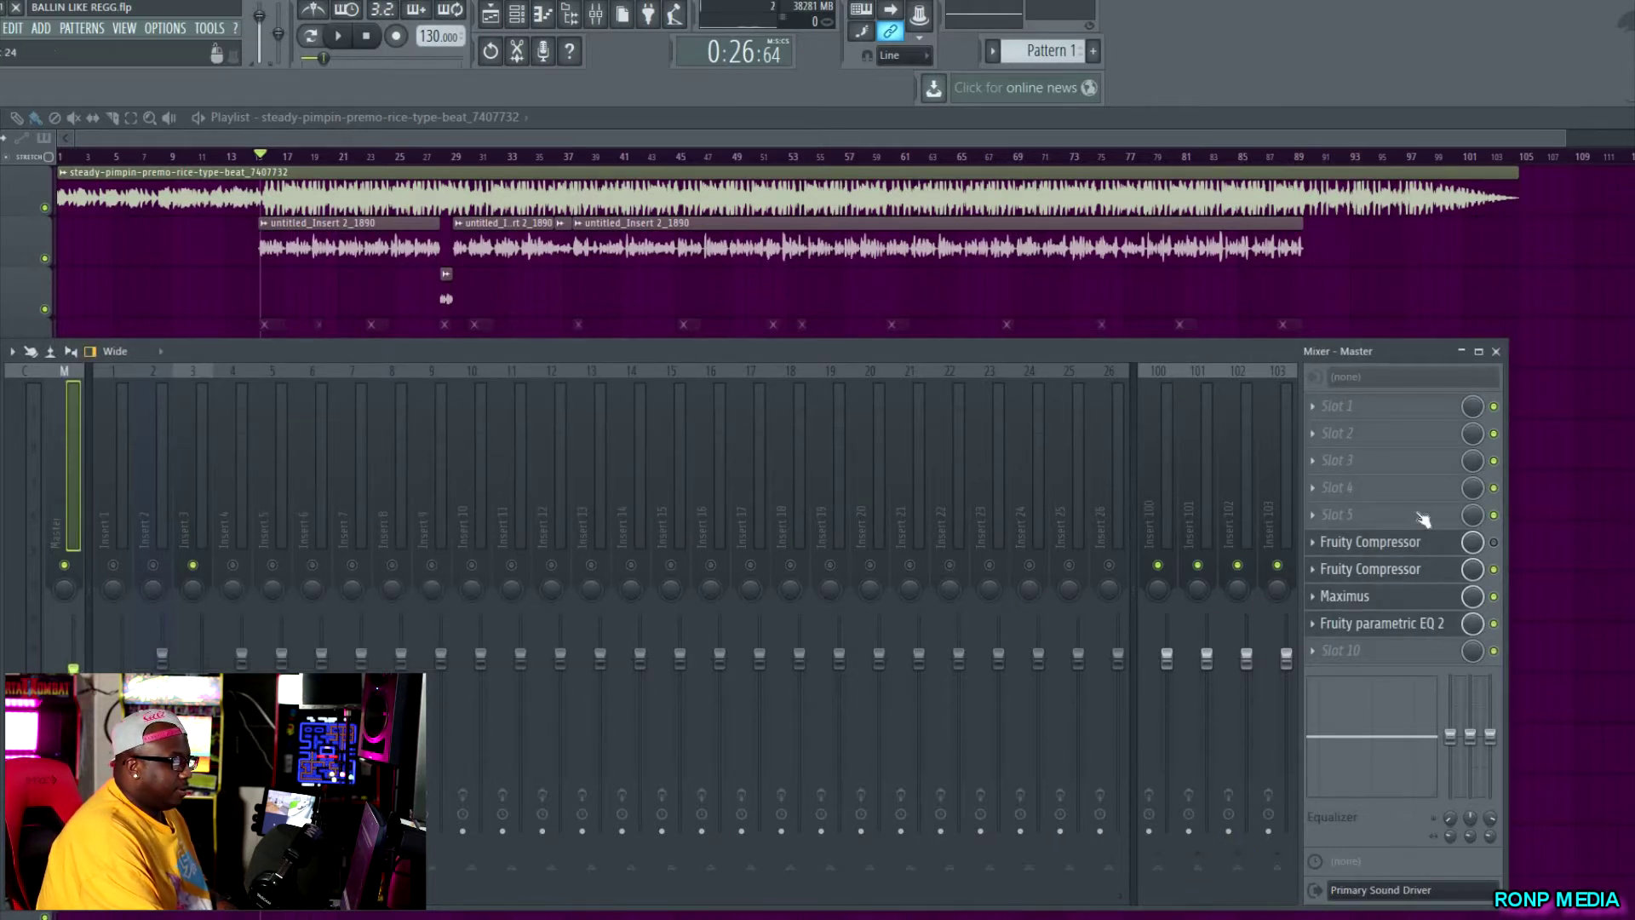
Reopen the parametric EQ on Insert 3 and sweep the narrow band 4 peak to about 490 Hz during playback.
{"action": "left_click", "coordinate": [204, 513]}
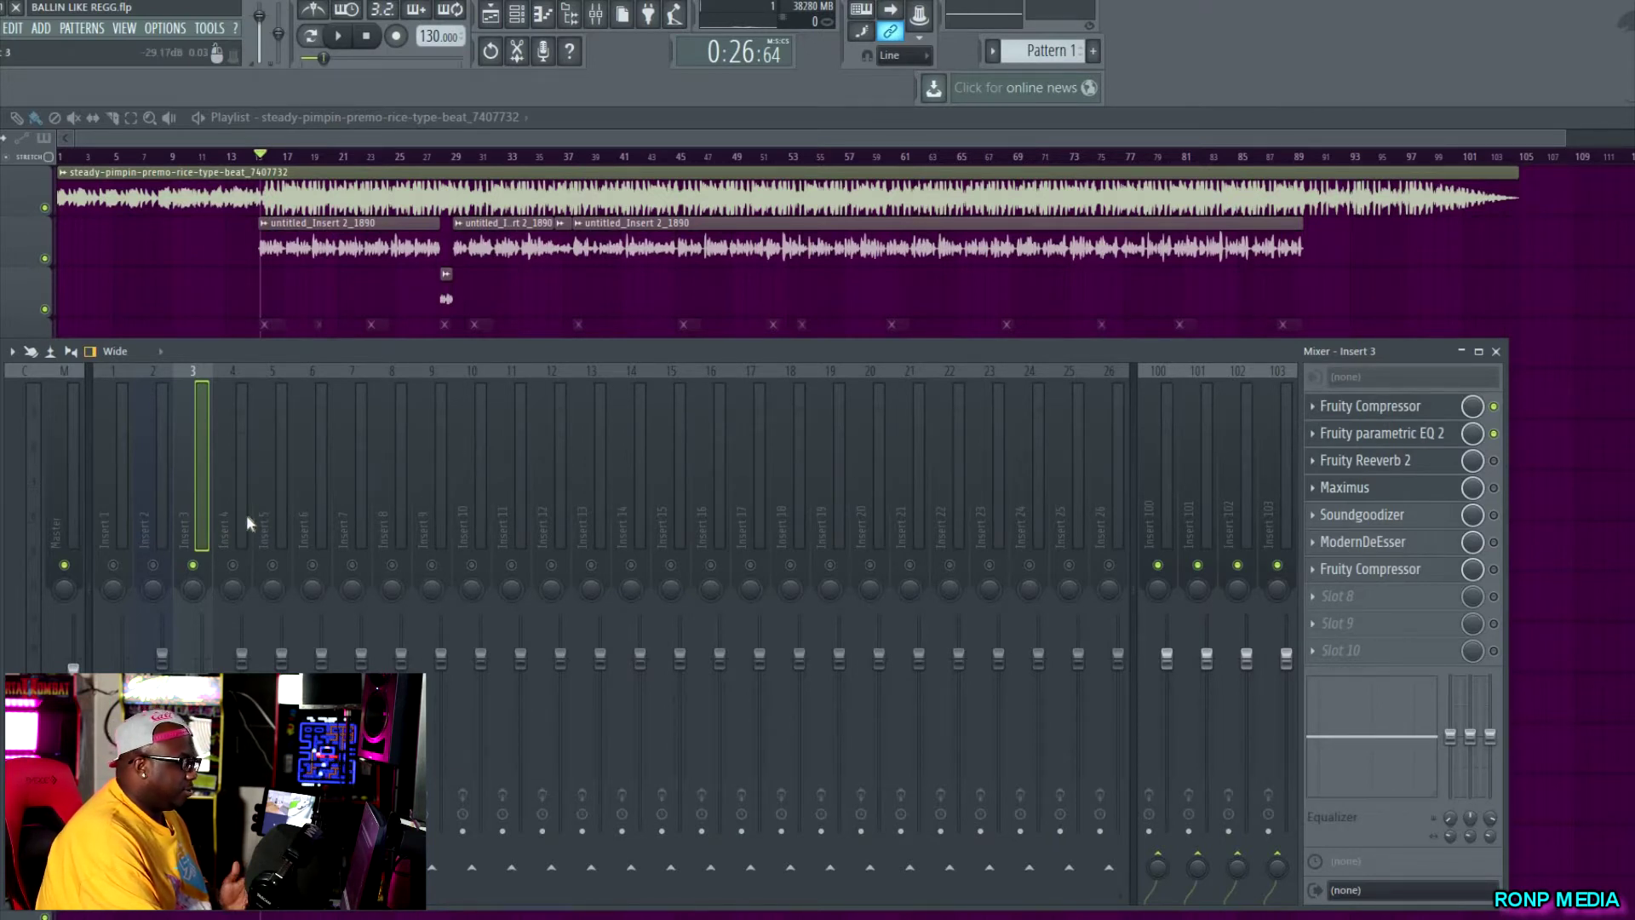
{"action": "left_click", "coordinate": [1400, 437]}
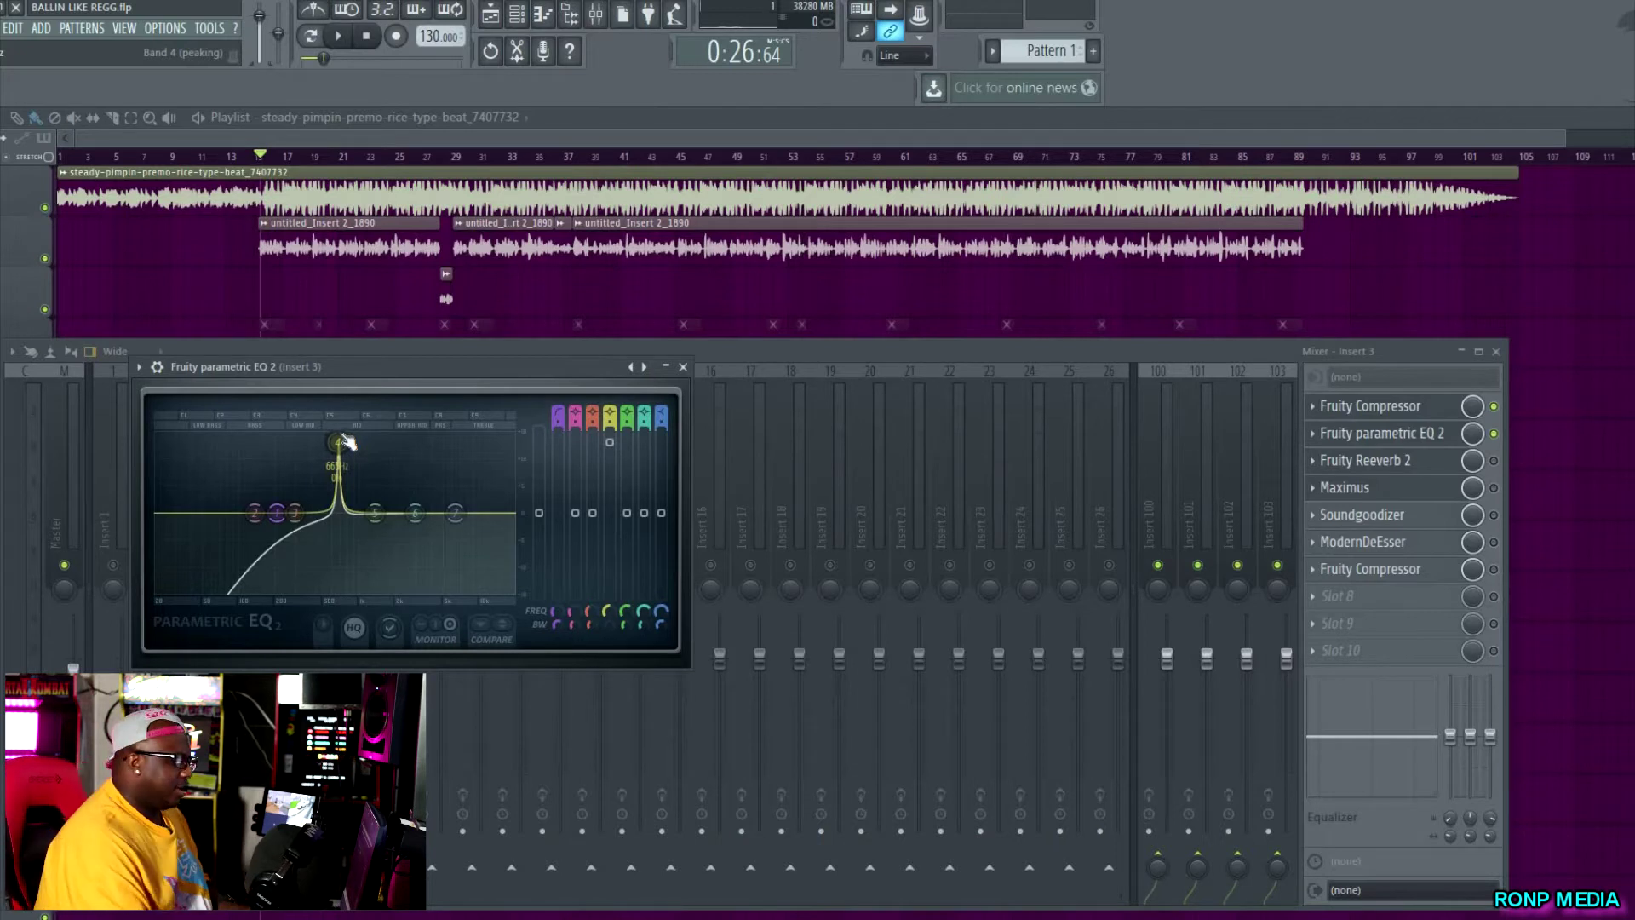
{"action": "key", "text": "space"}
{"action": "mouse_move", "coordinate": [339, 443]}
{"action": "left_mouse_down"}
{"action": "mouse_move", "coordinate": [363, 436]}
{"action": "mouse_move", "coordinate": [303, 436]}
{"action": "mouse_move", "coordinate": [346, 436]}
{"action": "left_mouse_up"}
{"action": "key", "text": "space"}
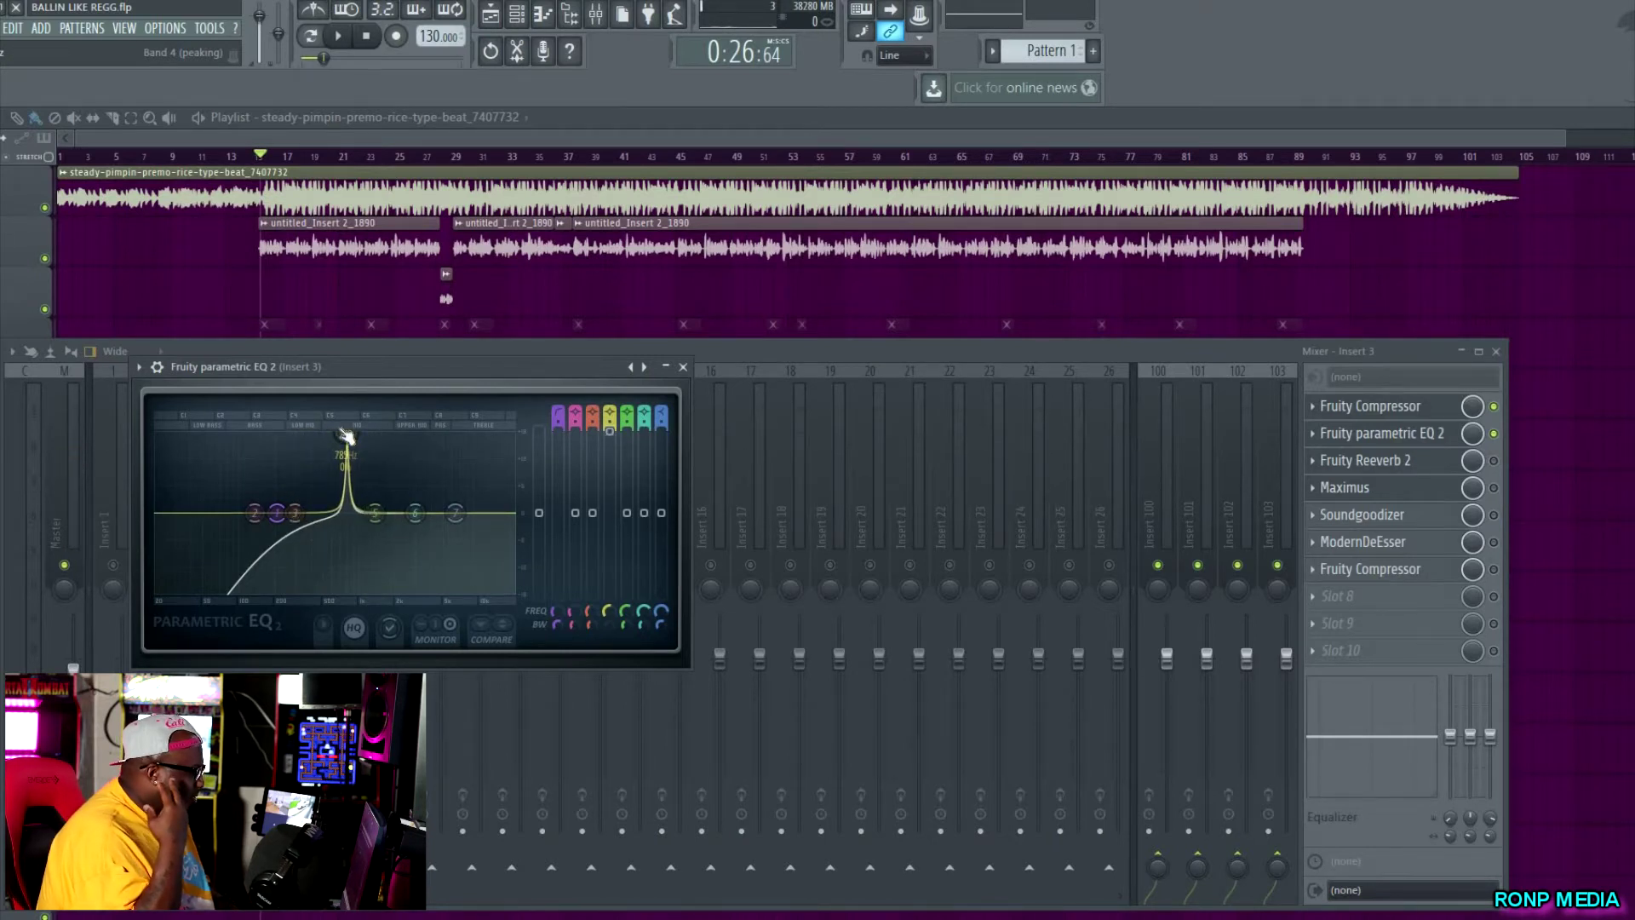
{"action": "key", "text": "space"}
{"action": "mouse_move", "coordinate": [347, 436]}
{"action": "left_mouse_down"}
{"action": "mouse_move", "coordinate": [316, 436]}
{"action": "mouse_move", "coordinate": [364, 436]}
{"action": "mouse_move", "coordinate": [322, 436]}
{"action": "left_mouse_up"}
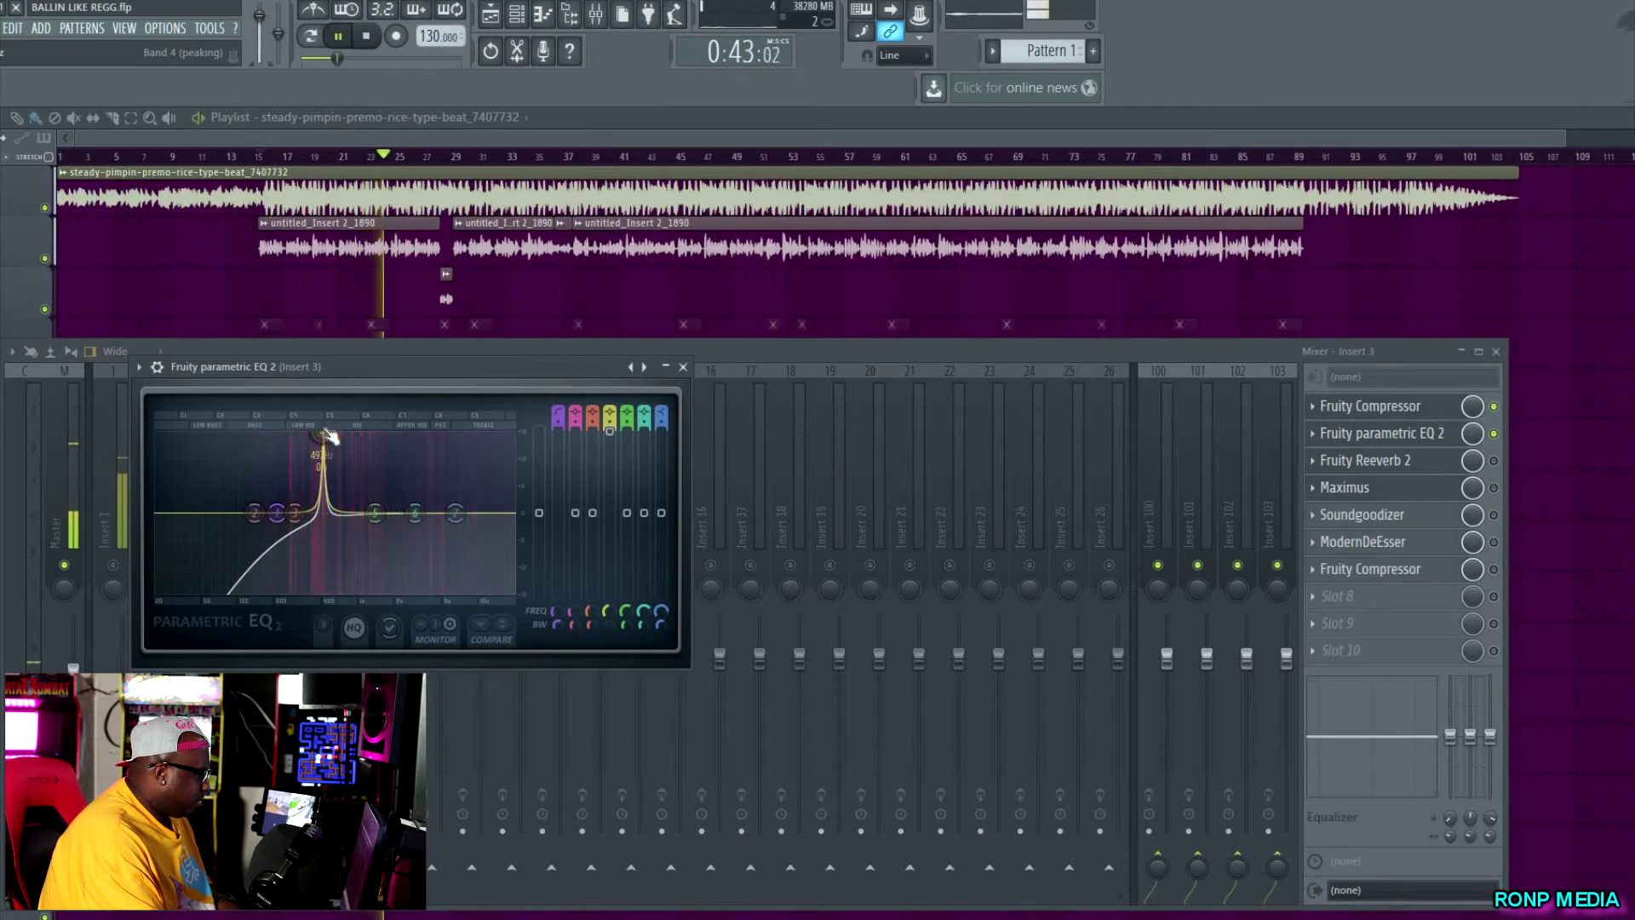
{"action": "key", "text": "space"}
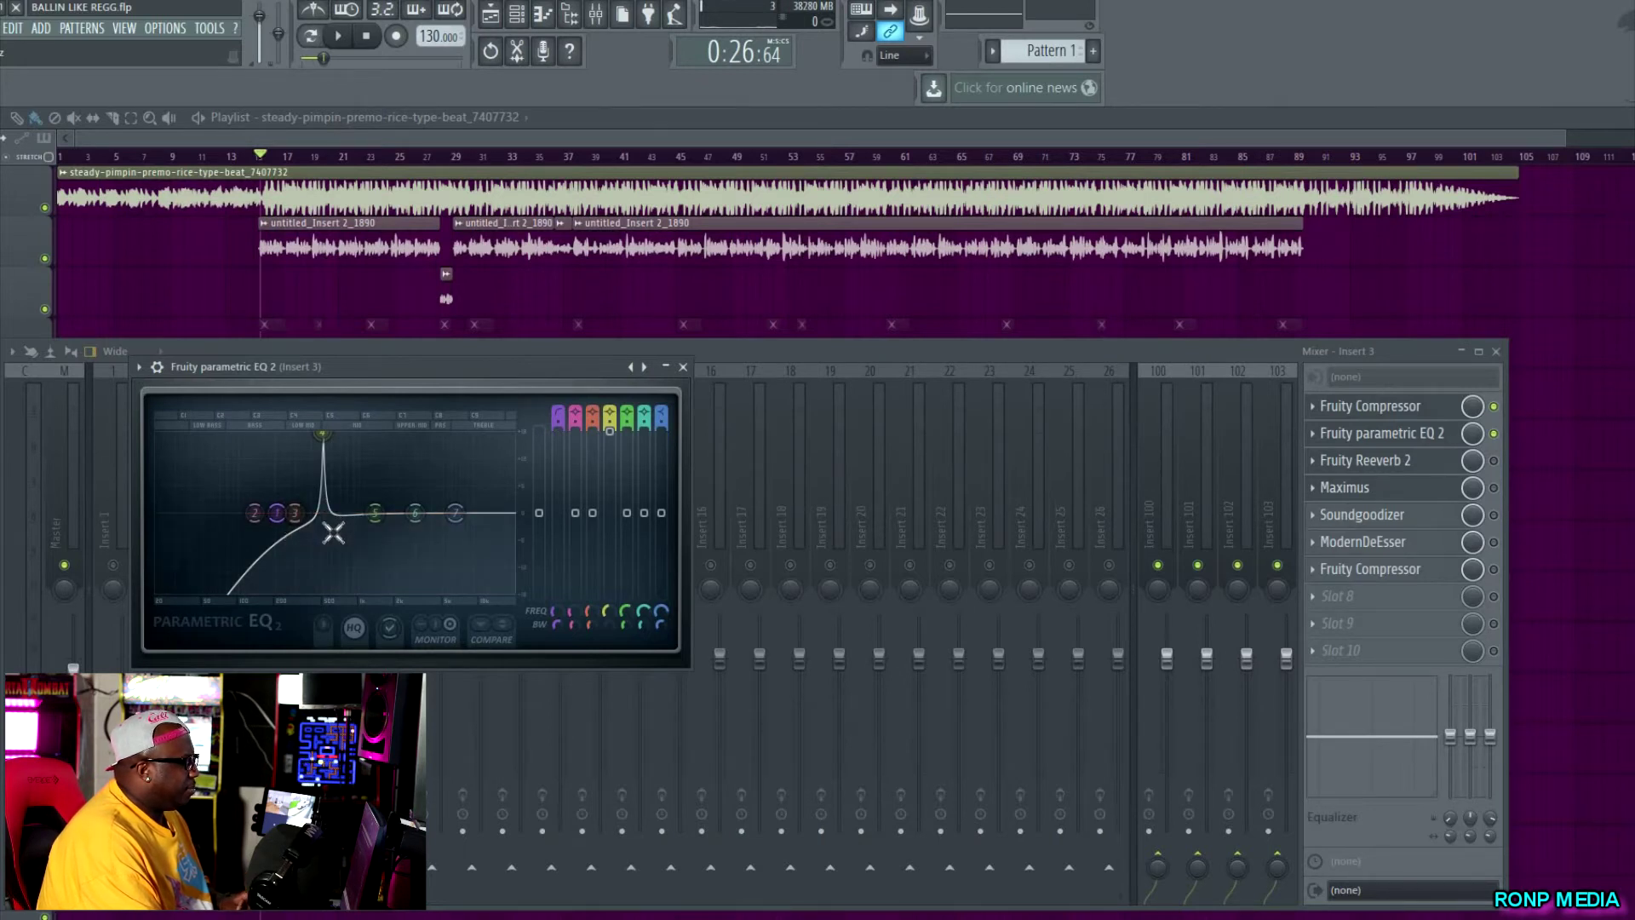
Audition the boosted band 4 frequency and lower that band's level to a slight cut below zero.
{"action": "key", "text": "space"}
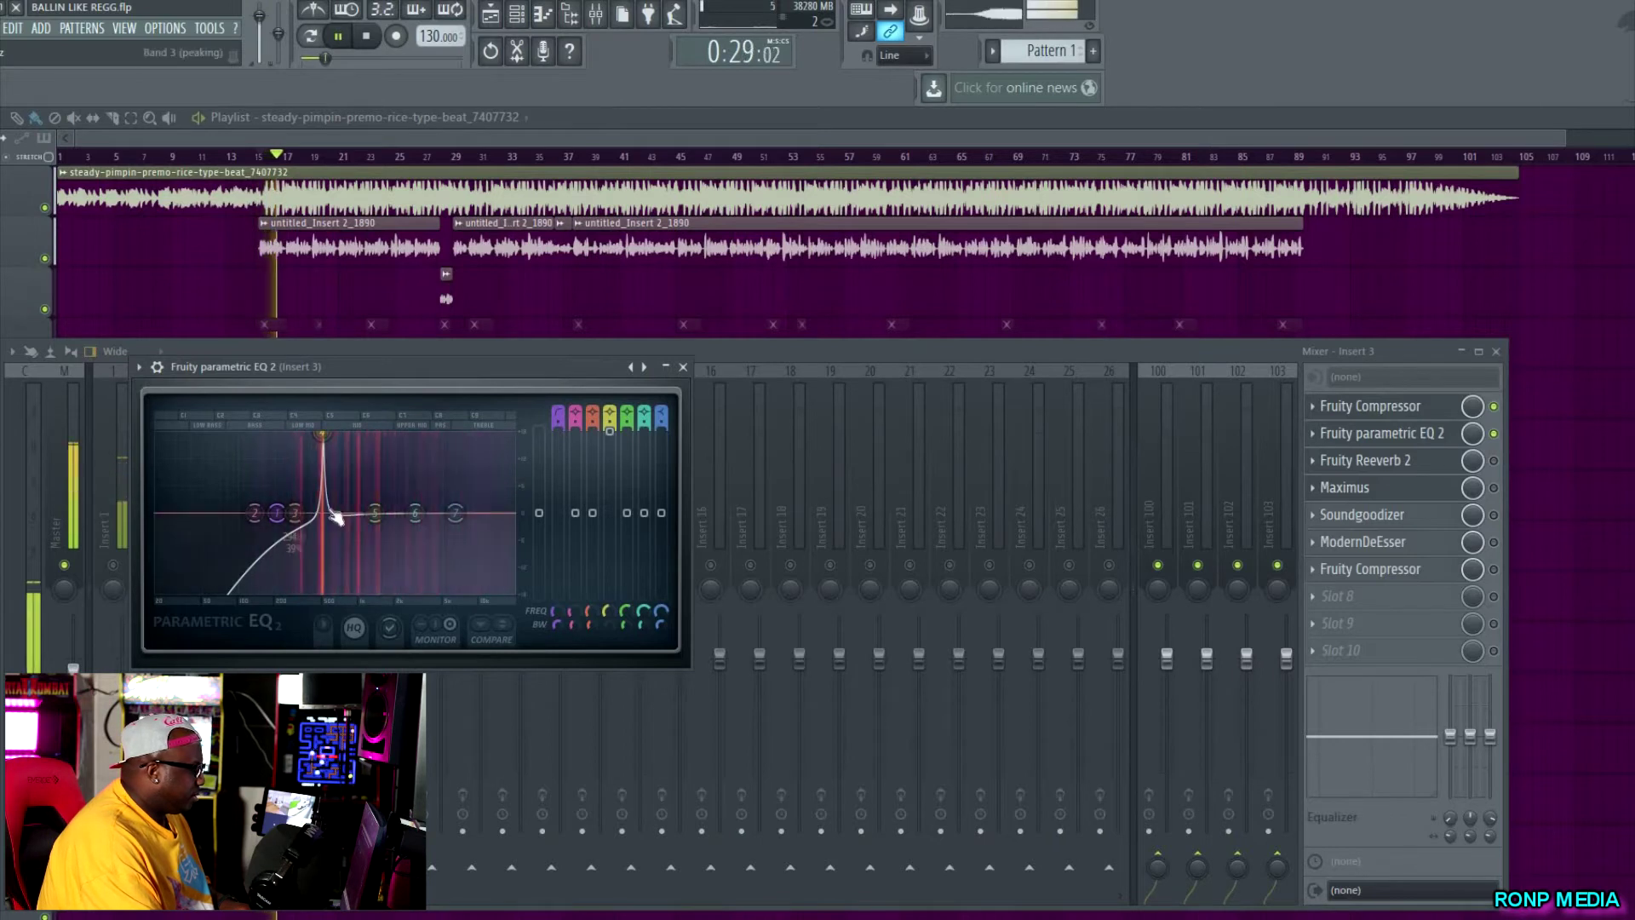
{"action": "key", "text": "space"}
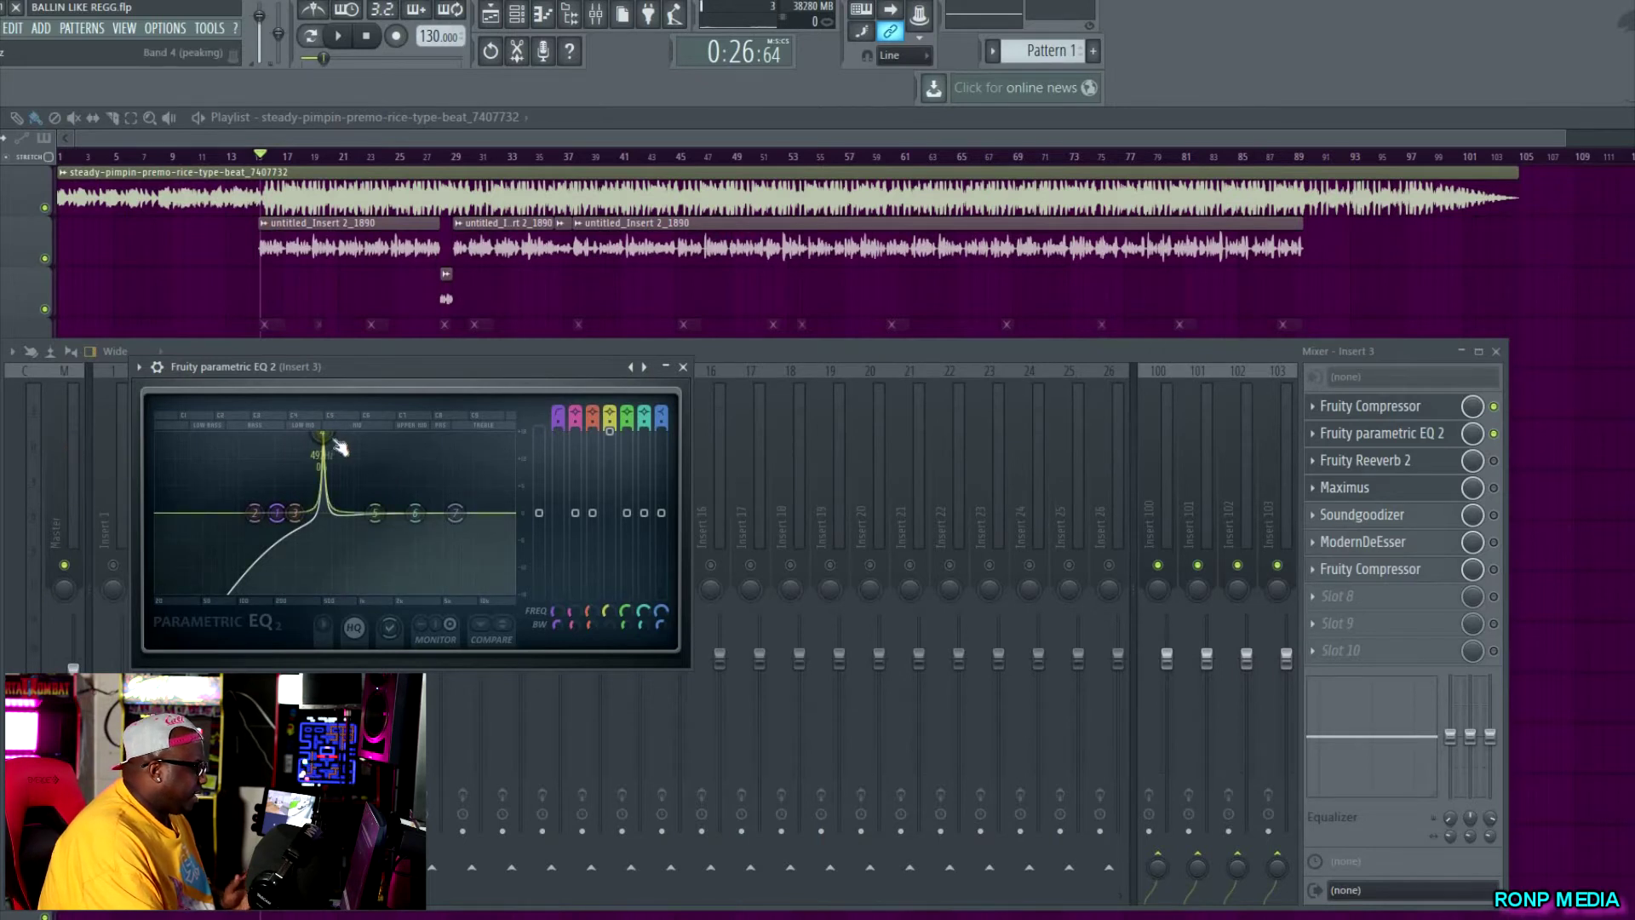
{"action": "left_click_drag", "start_coordinate": [611, 434], "coordinate": [610, 530]}
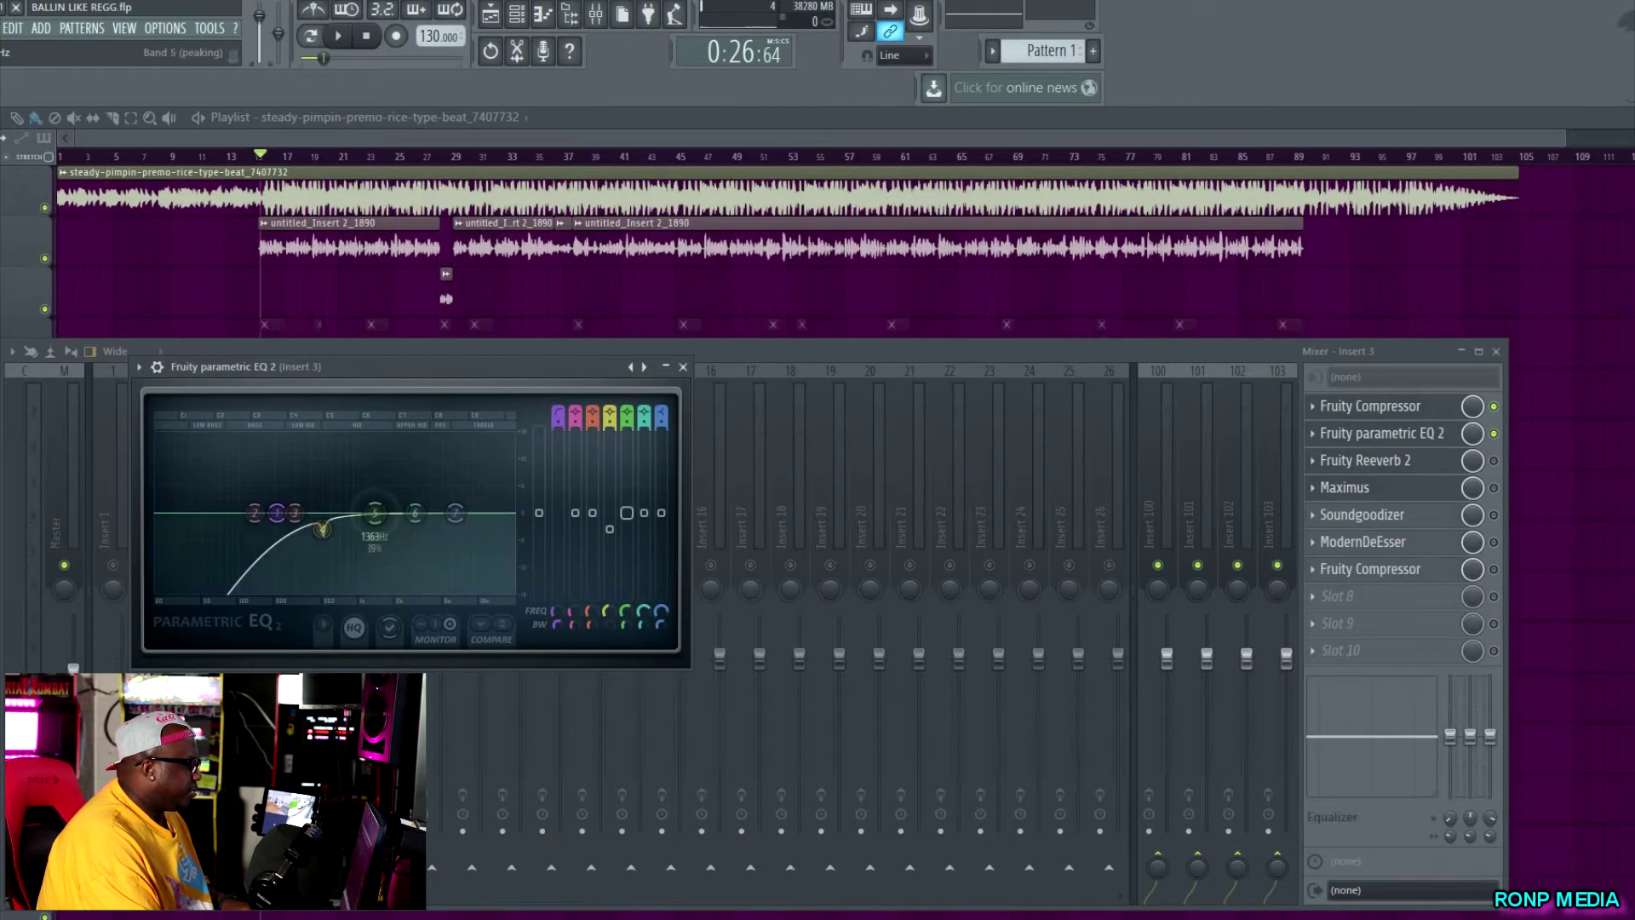
Boost EQ band 5 into a narrow peak and sweep it to about 1969 Hz during playback.
{"action": "left_click_drag", "start_coordinate": [375, 512], "coordinate": [382, 438]}
{"action": "scroll", "coordinate": [384, 443], "scroll_direction": "down", "scroll_amount": 10}
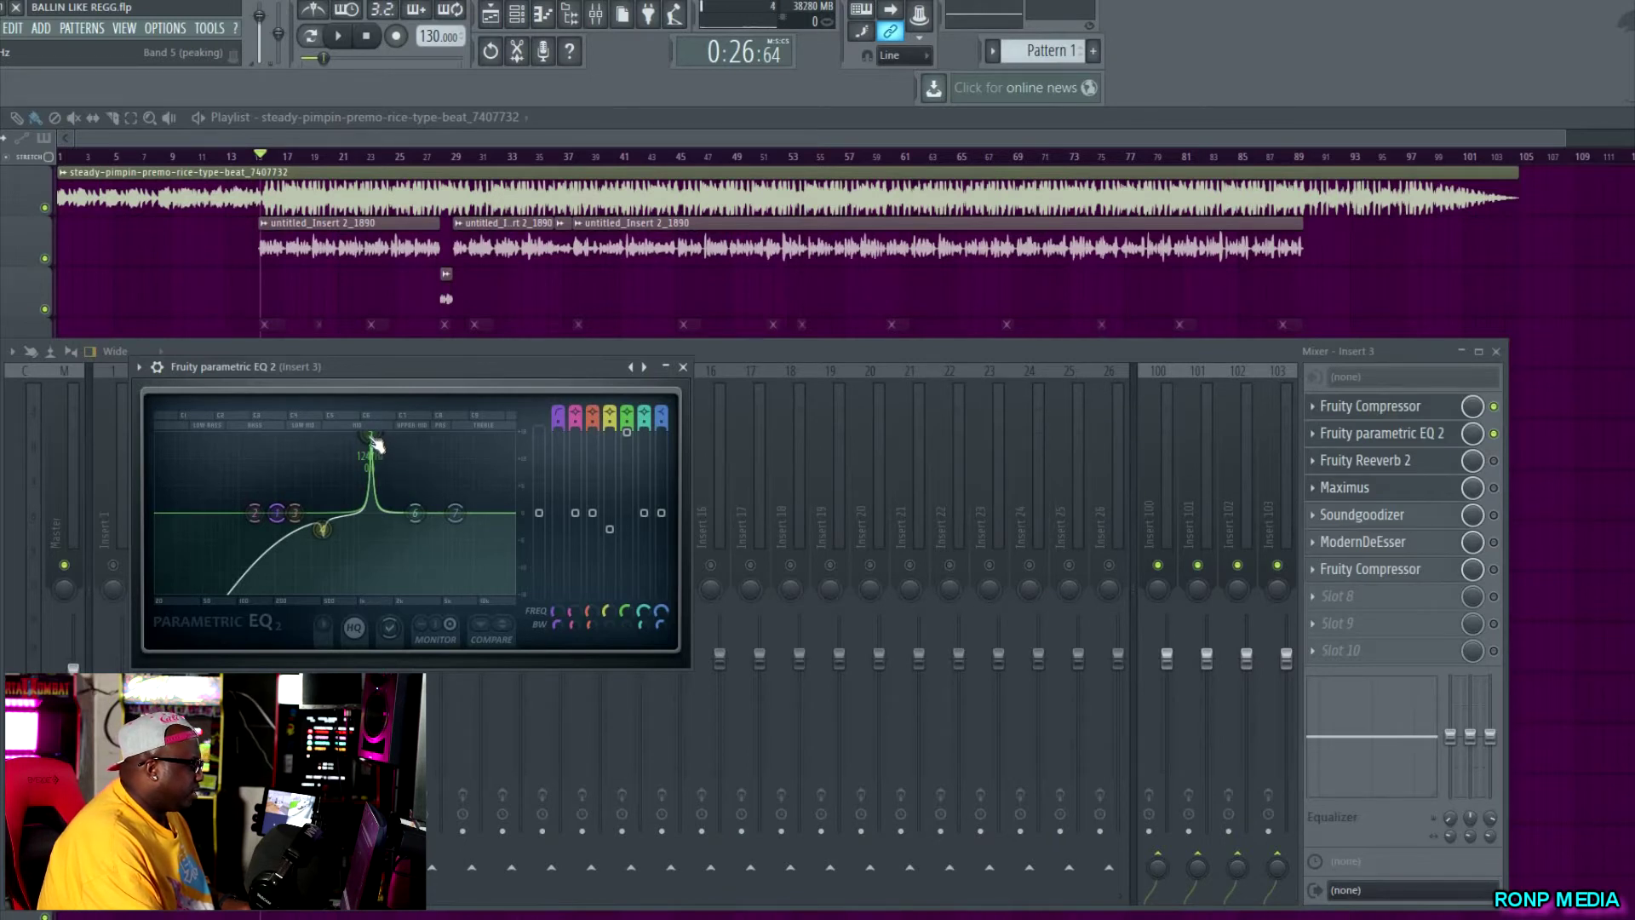
{"action": "key", "text": "space"}
{"action": "left_click_drag", "start_coordinate": [375, 441], "coordinate": [394, 438]}
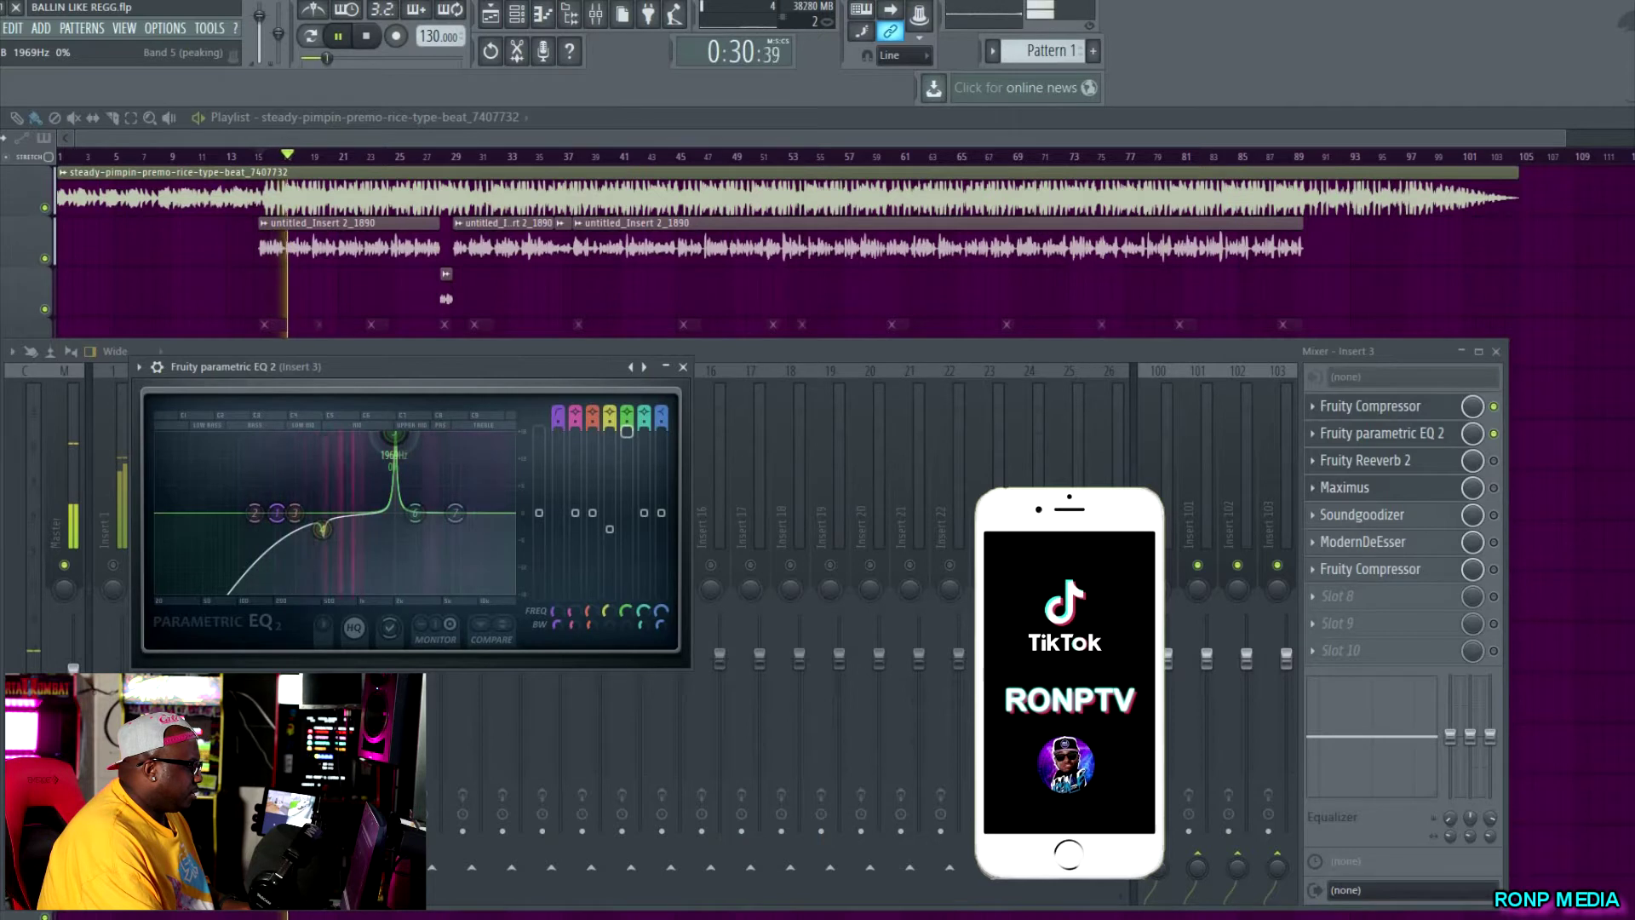
{"action": "key", "text": "space"}
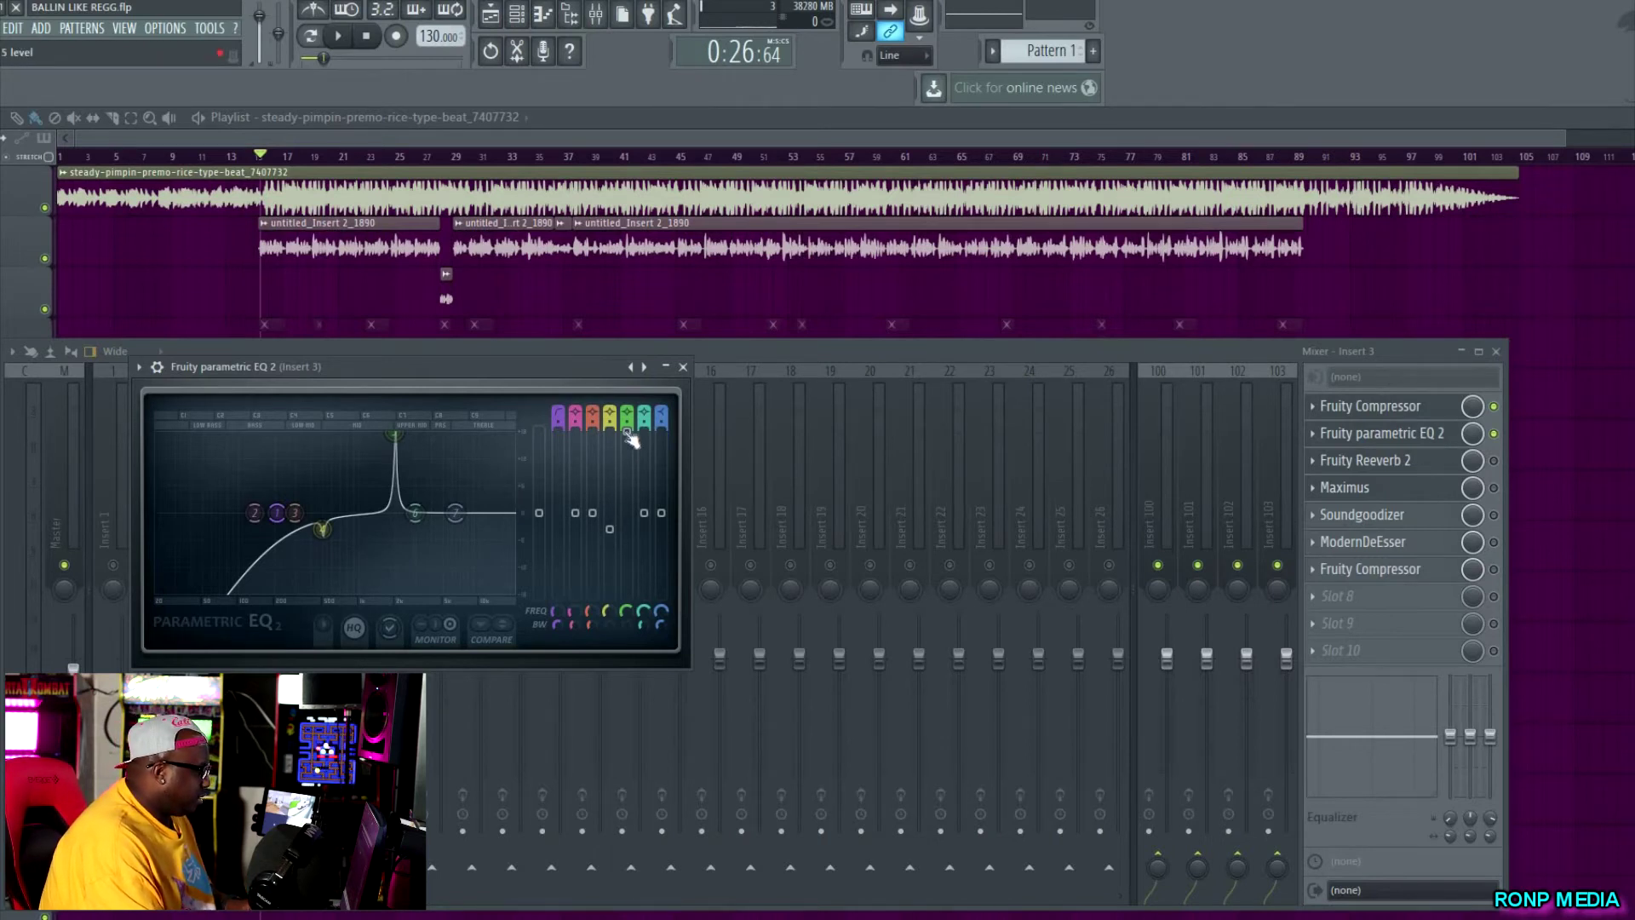
Lower band 5 to a slight cut below zero and raise the EQ's main level a little.
{"action": "left_click_drag", "start_coordinate": [631, 437], "coordinate": [627, 497]}
{"action": "left_click_drag", "start_coordinate": [394, 512], "coordinate": [394, 527]}
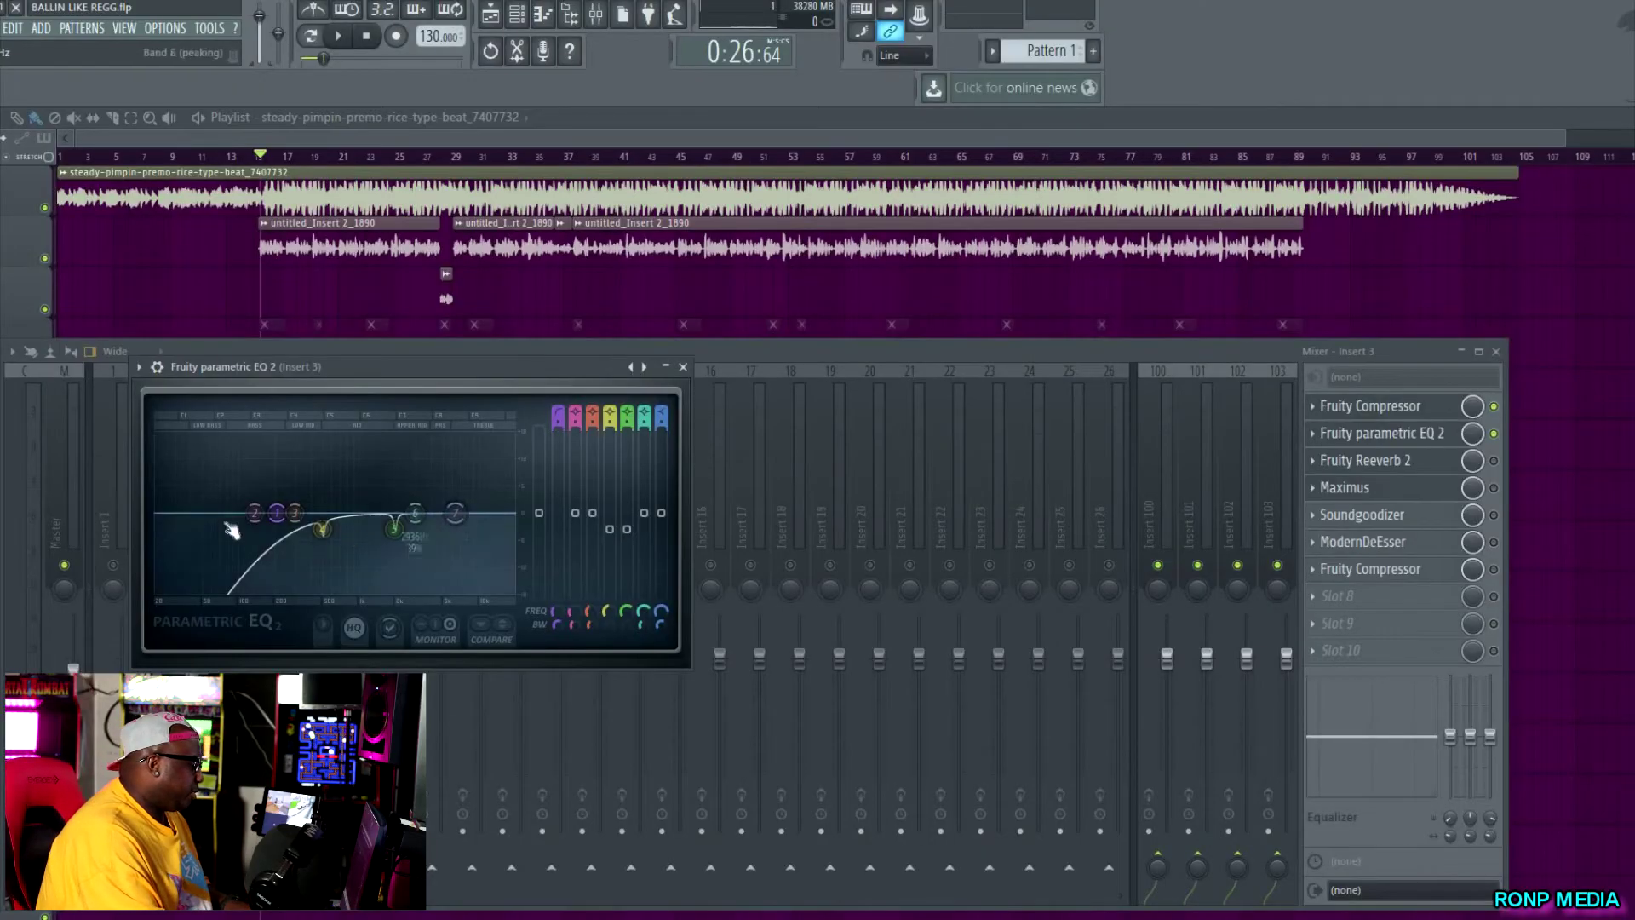
{"action": "left_click_drag", "start_coordinate": [538, 513], "coordinate": [539, 505]}
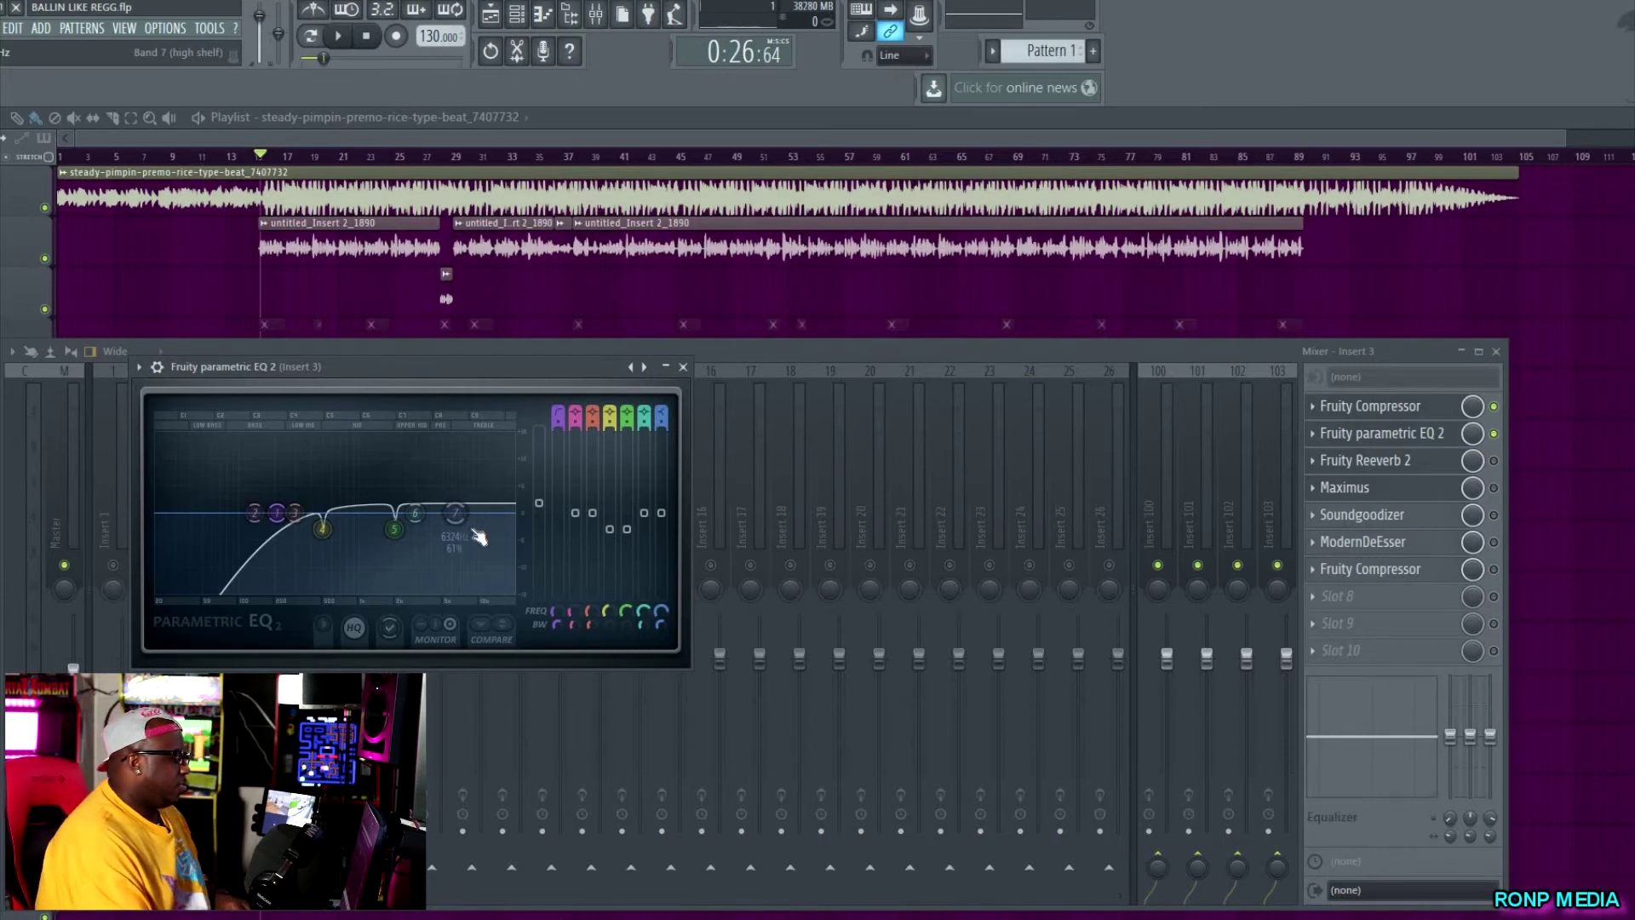
Raise the band 7 high shelf slightly and place band 6 in the treble range as a moderate boost, auditioning the vocal.
{"action": "mouse_move", "coordinate": [457, 534]}
{"action": "left_mouse_down"}
{"action": "mouse_move", "coordinate": [497, 528]}
{"action": "mouse_move", "coordinate": [428, 509]}
{"action": "mouse_move", "coordinate": [459, 504]}
{"action": "left_mouse_up"}
{"action": "key", "text": "space"}
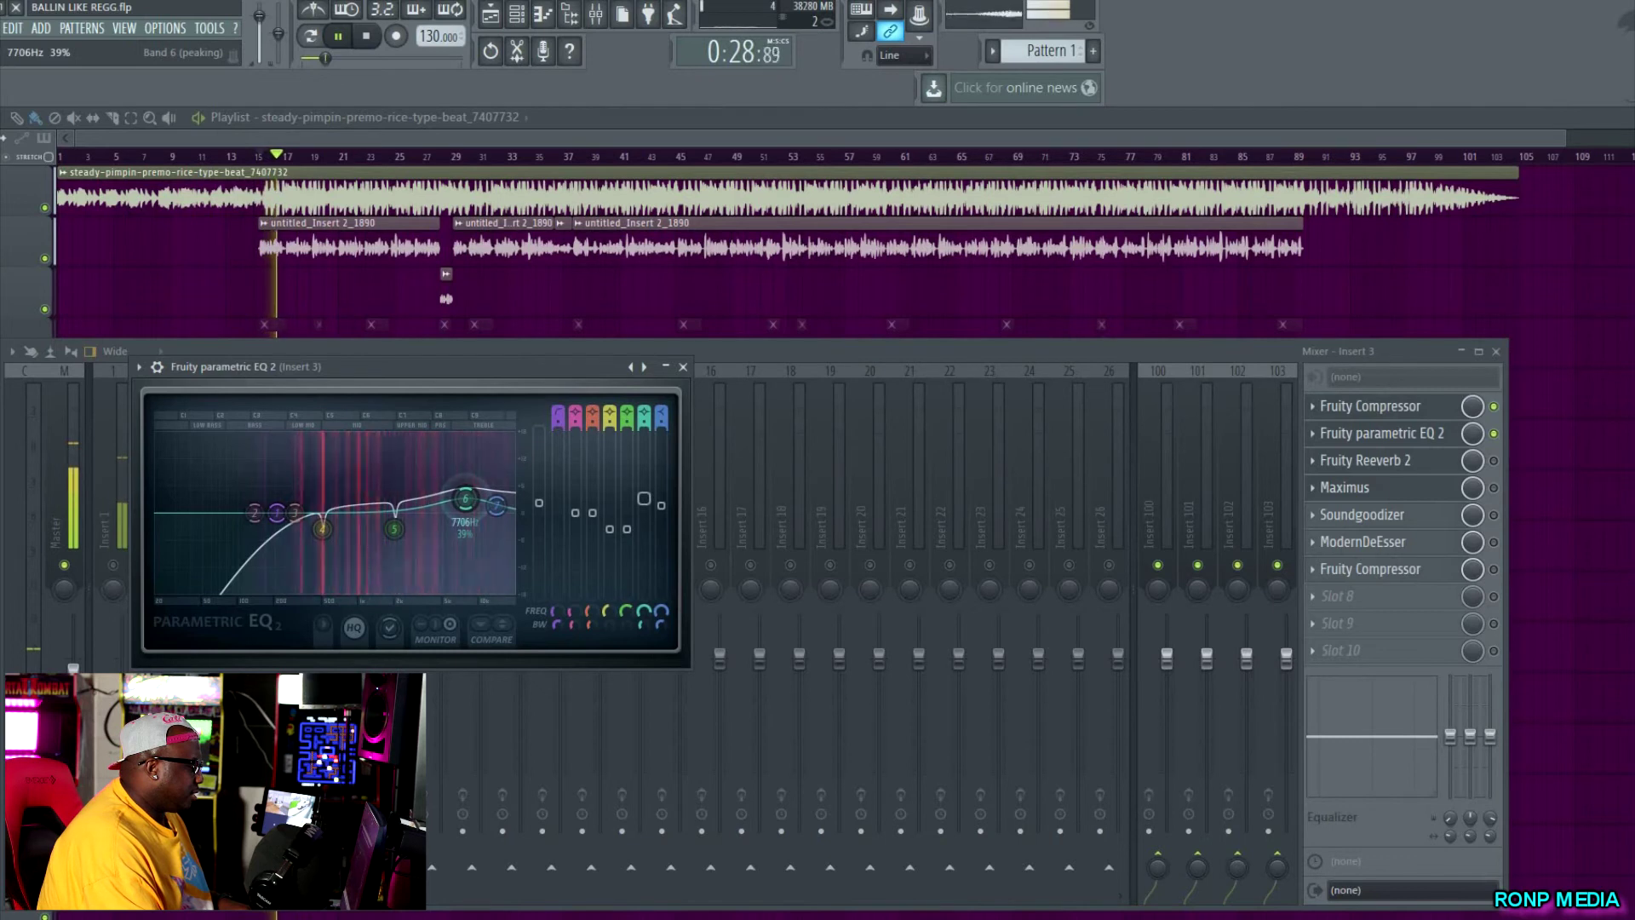
{"action": "left_click_drag", "start_coordinate": [460, 503], "coordinate": [464, 499]}
{"action": "key", "text": "space"}
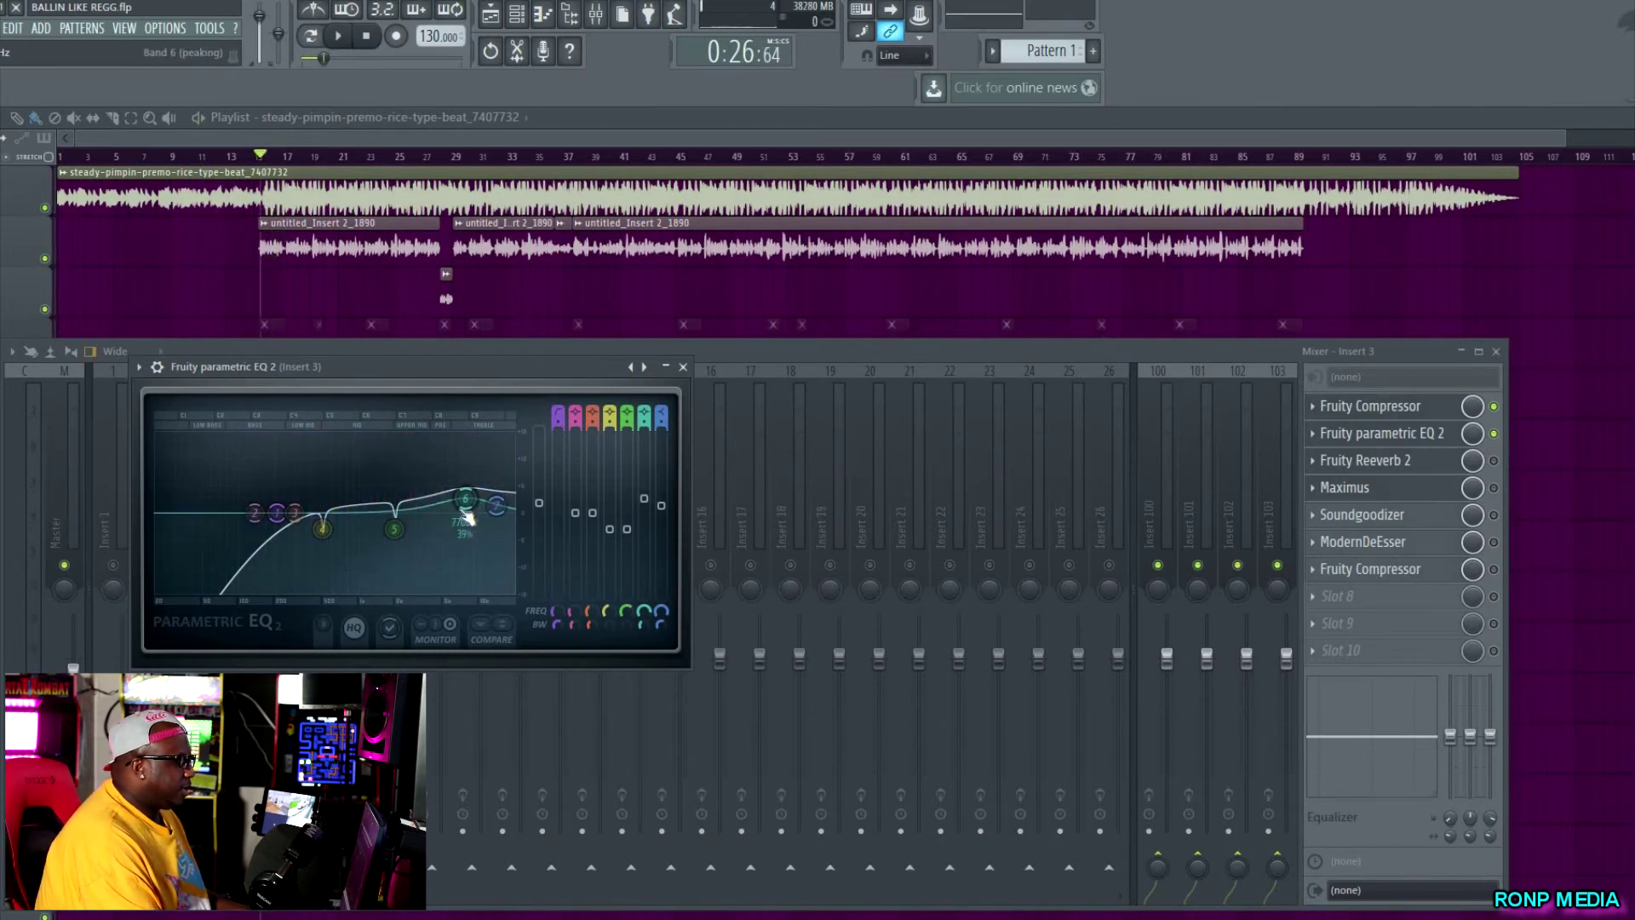
{"action": "left_click_drag", "start_coordinate": [467, 511], "coordinate": [459, 475]}
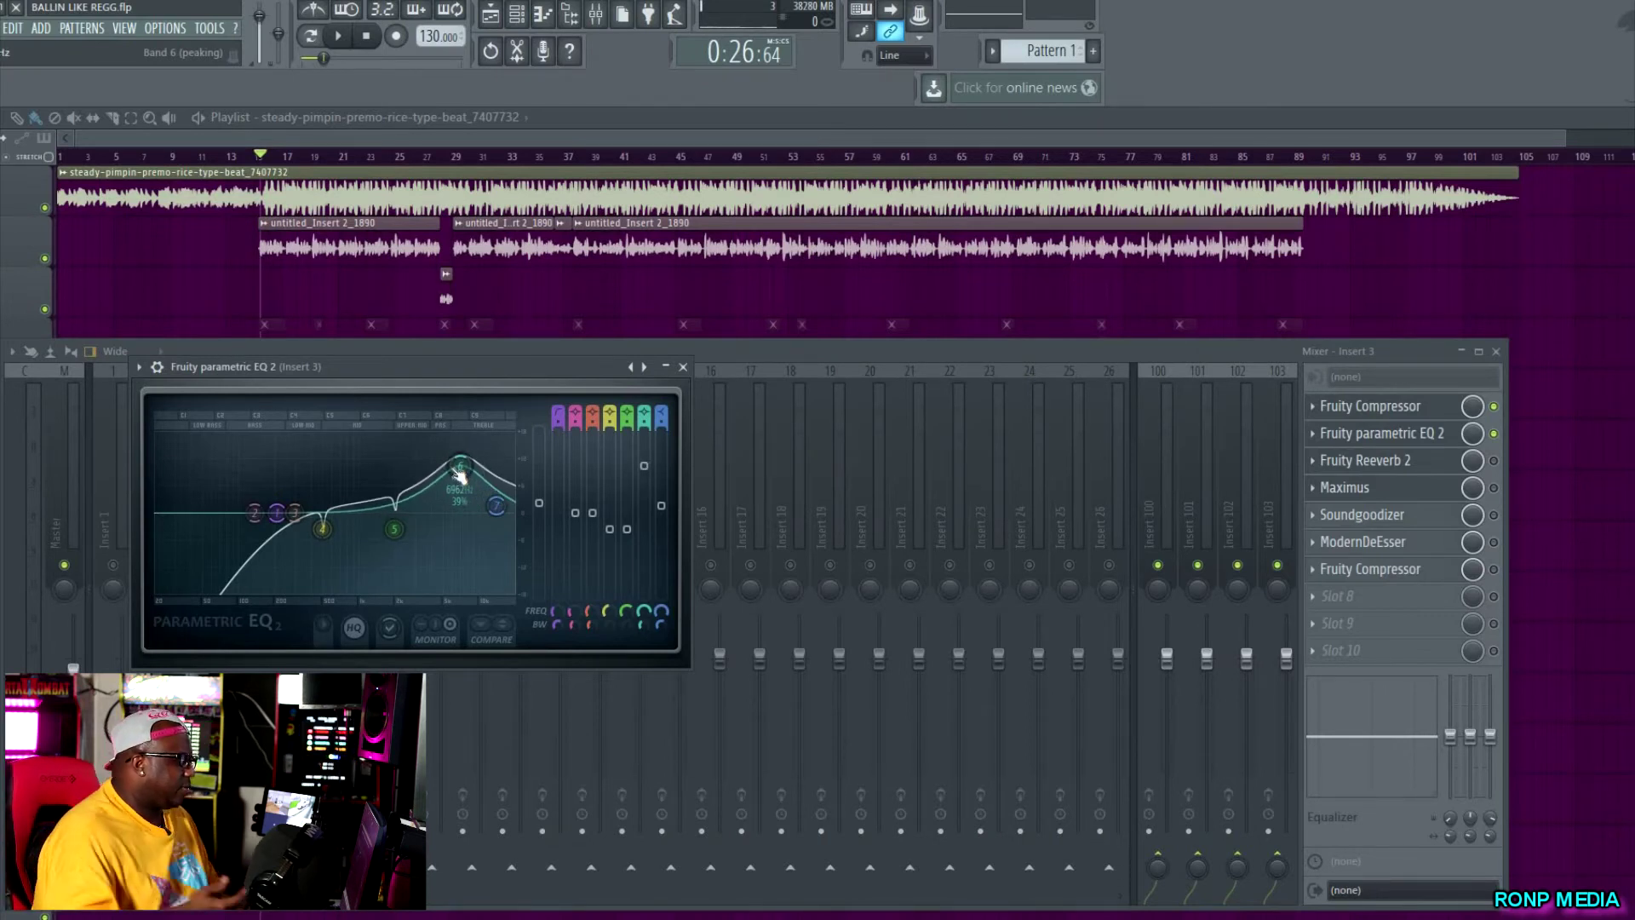
{"action": "left_click_drag", "start_coordinate": [460, 475], "coordinate": [463, 492]}
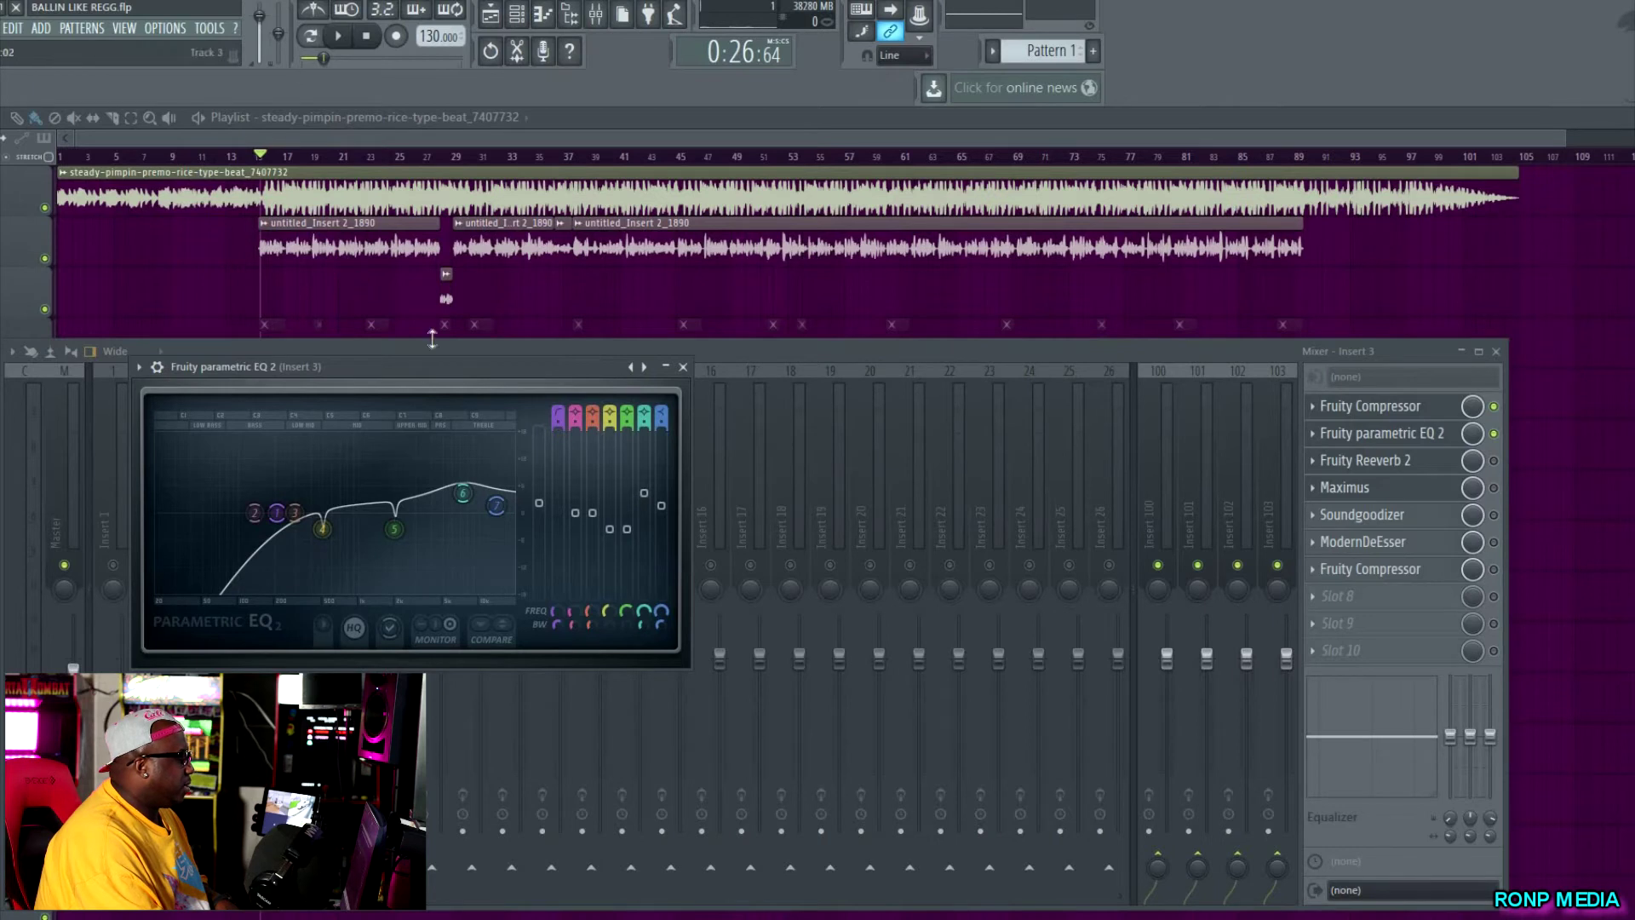
Close the parametric EQ, enable Fruity Reeverb 2 on Insert 3 and open its settings.
{"action": "left_click", "coordinate": [683, 366]}
{"action": "left_click", "coordinate": [1494, 460]}
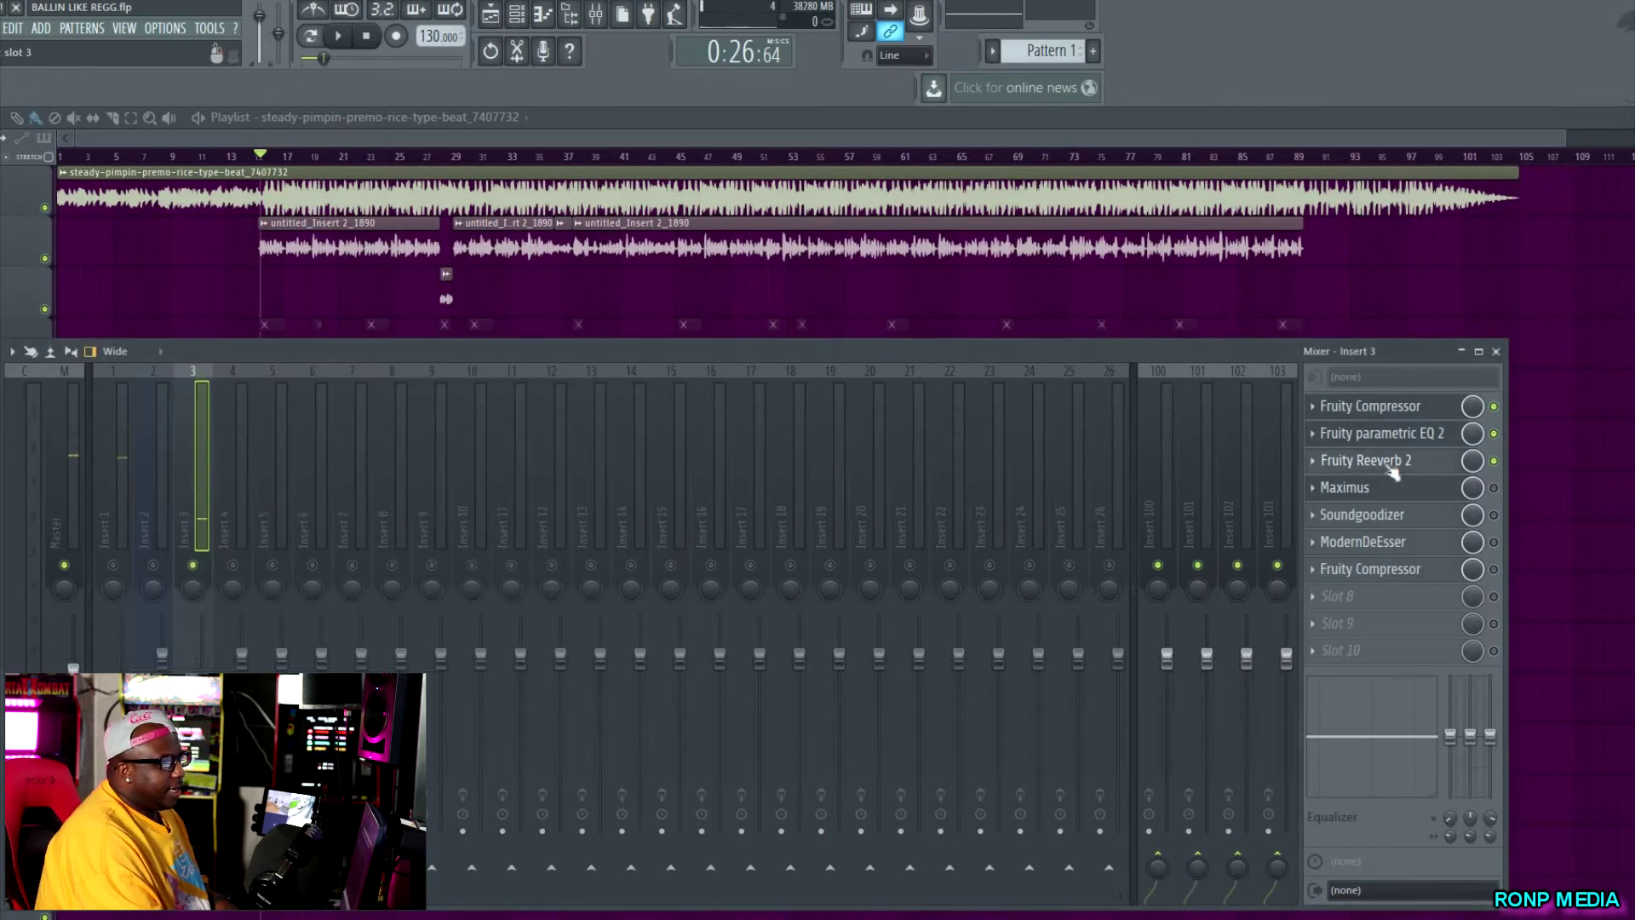
{"action": "left_click", "coordinate": [1391, 464]}
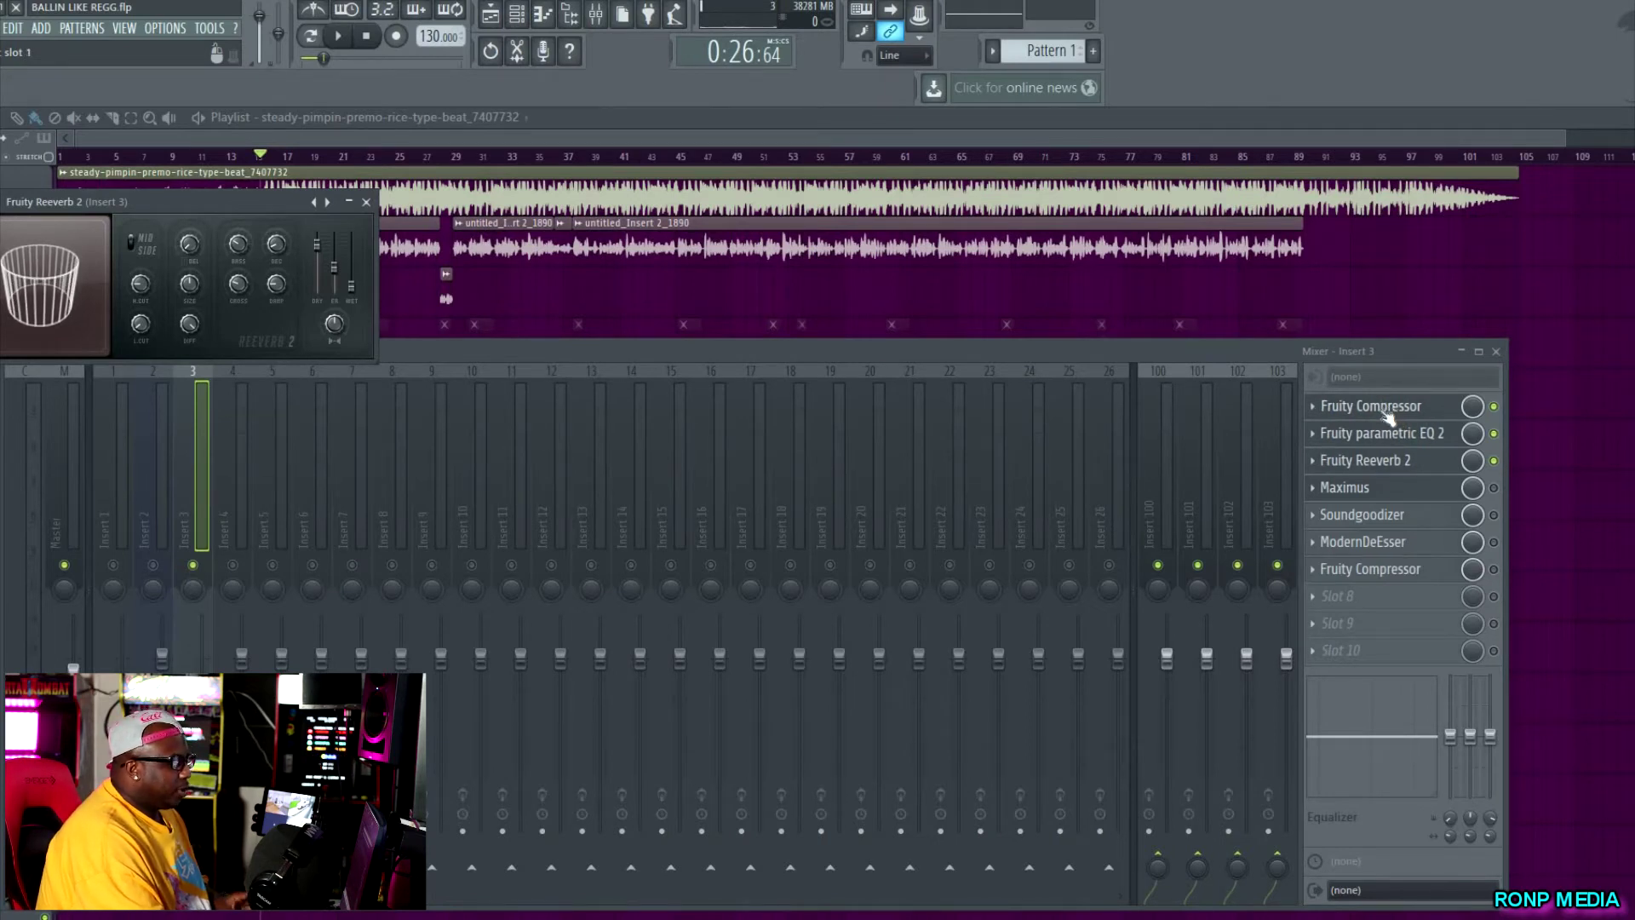
{"action": "left_click", "coordinate": [1398, 468]}
{"action": "left_click", "coordinate": [1398, 468]}
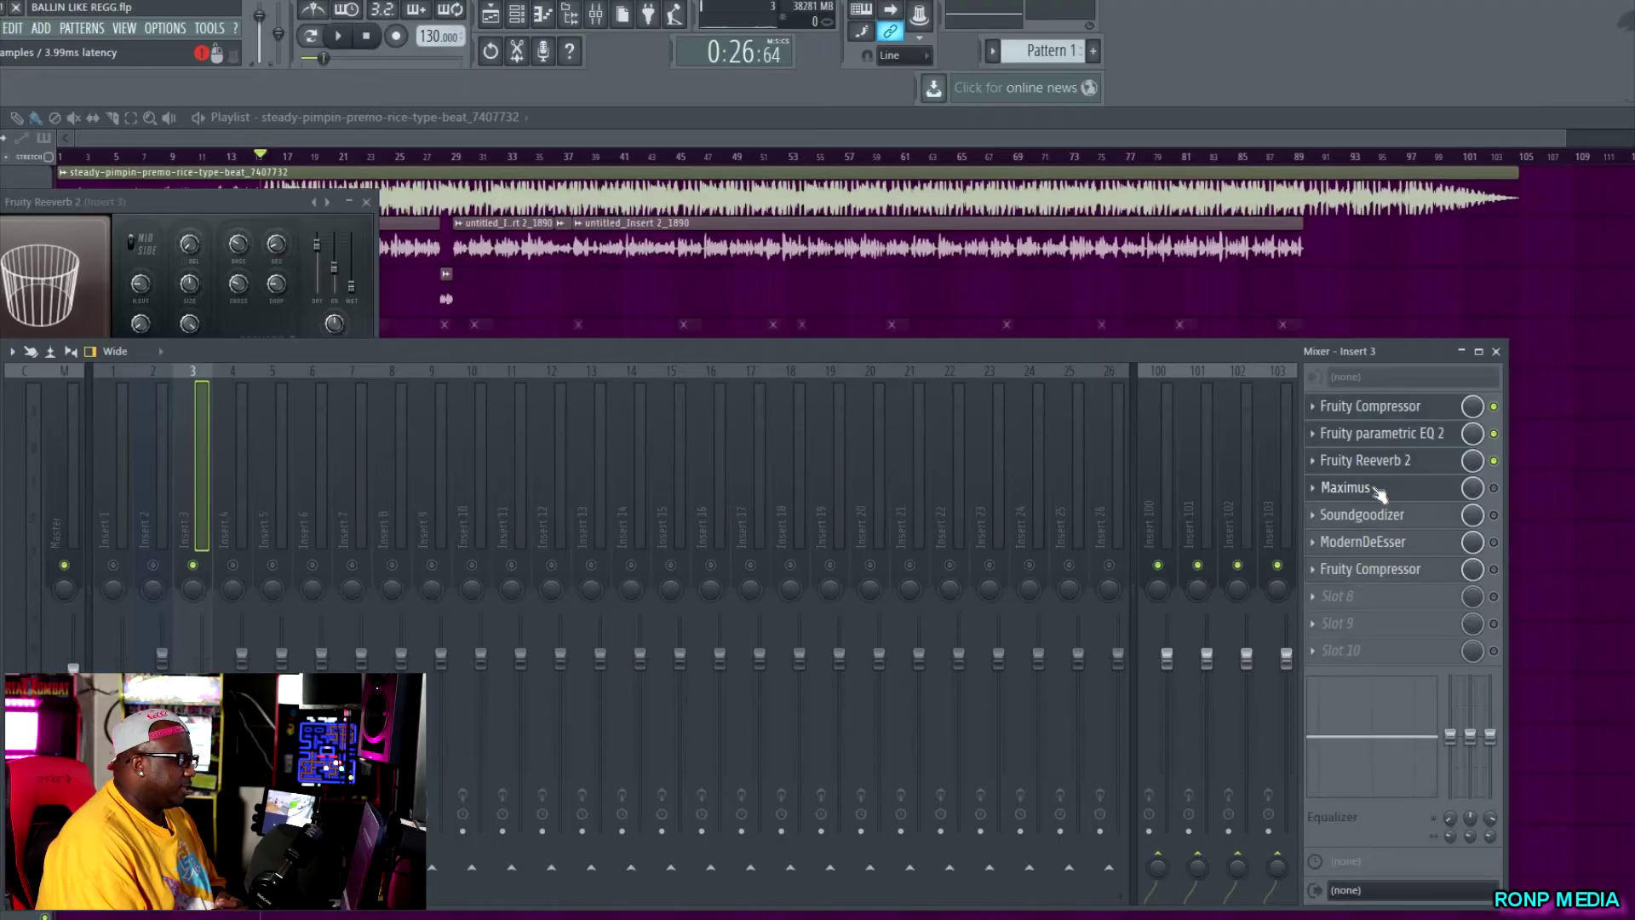
Enable Maximus on Insert 3, open its settings and audition the vocal through it.
{"action": "left_click", "coordinate": [1429, 490]}
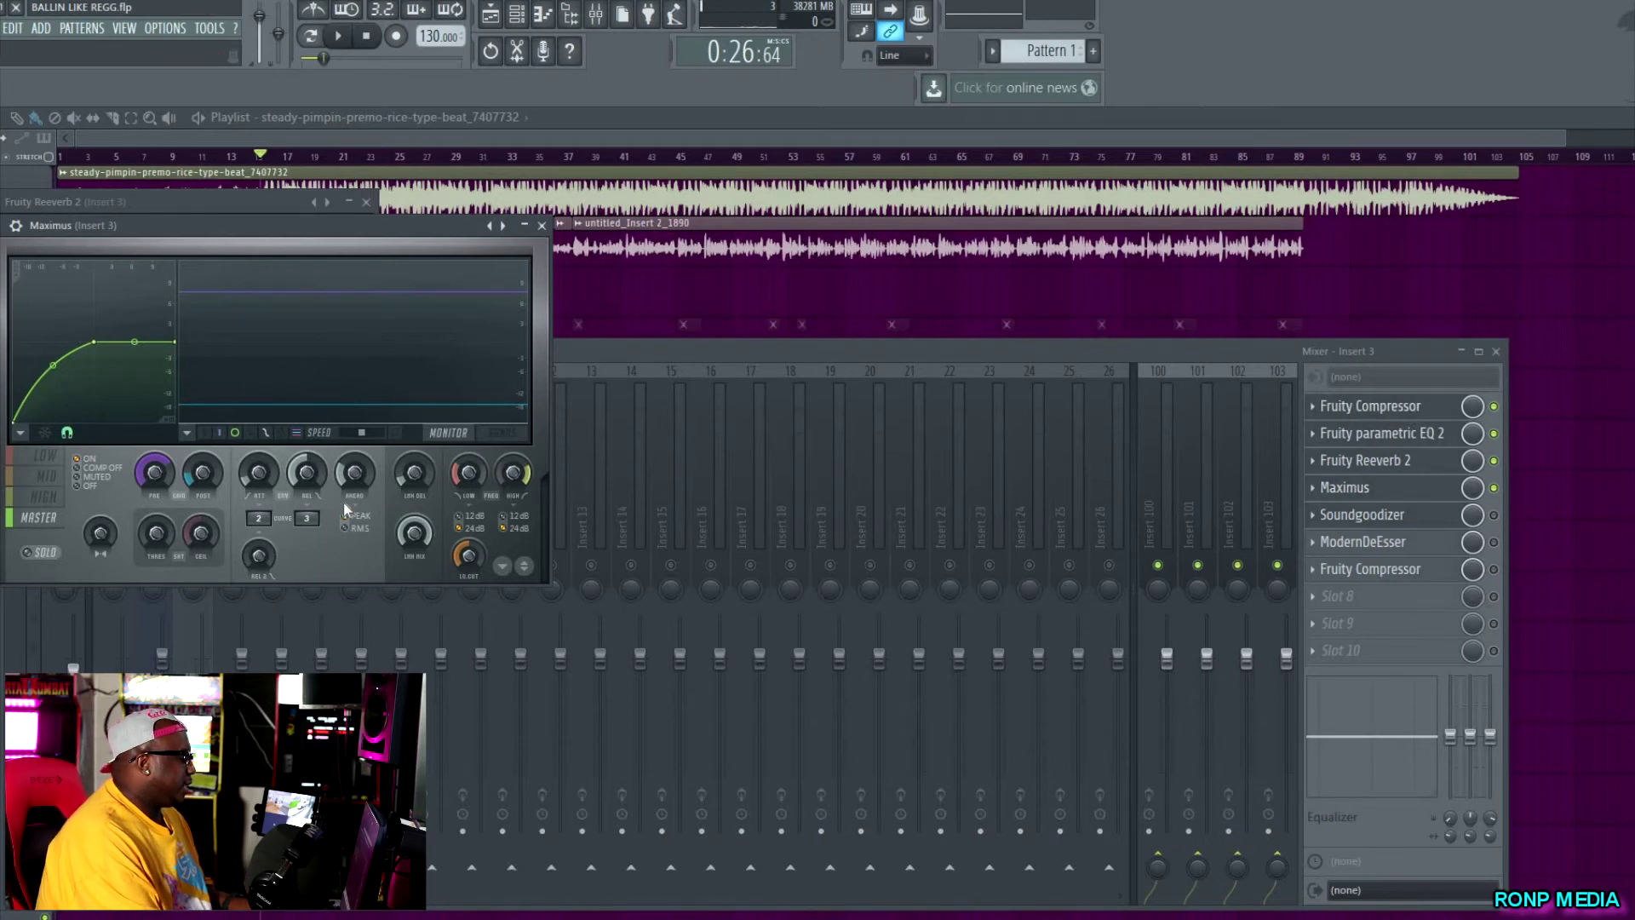
{"action": "key", "text": "space"}
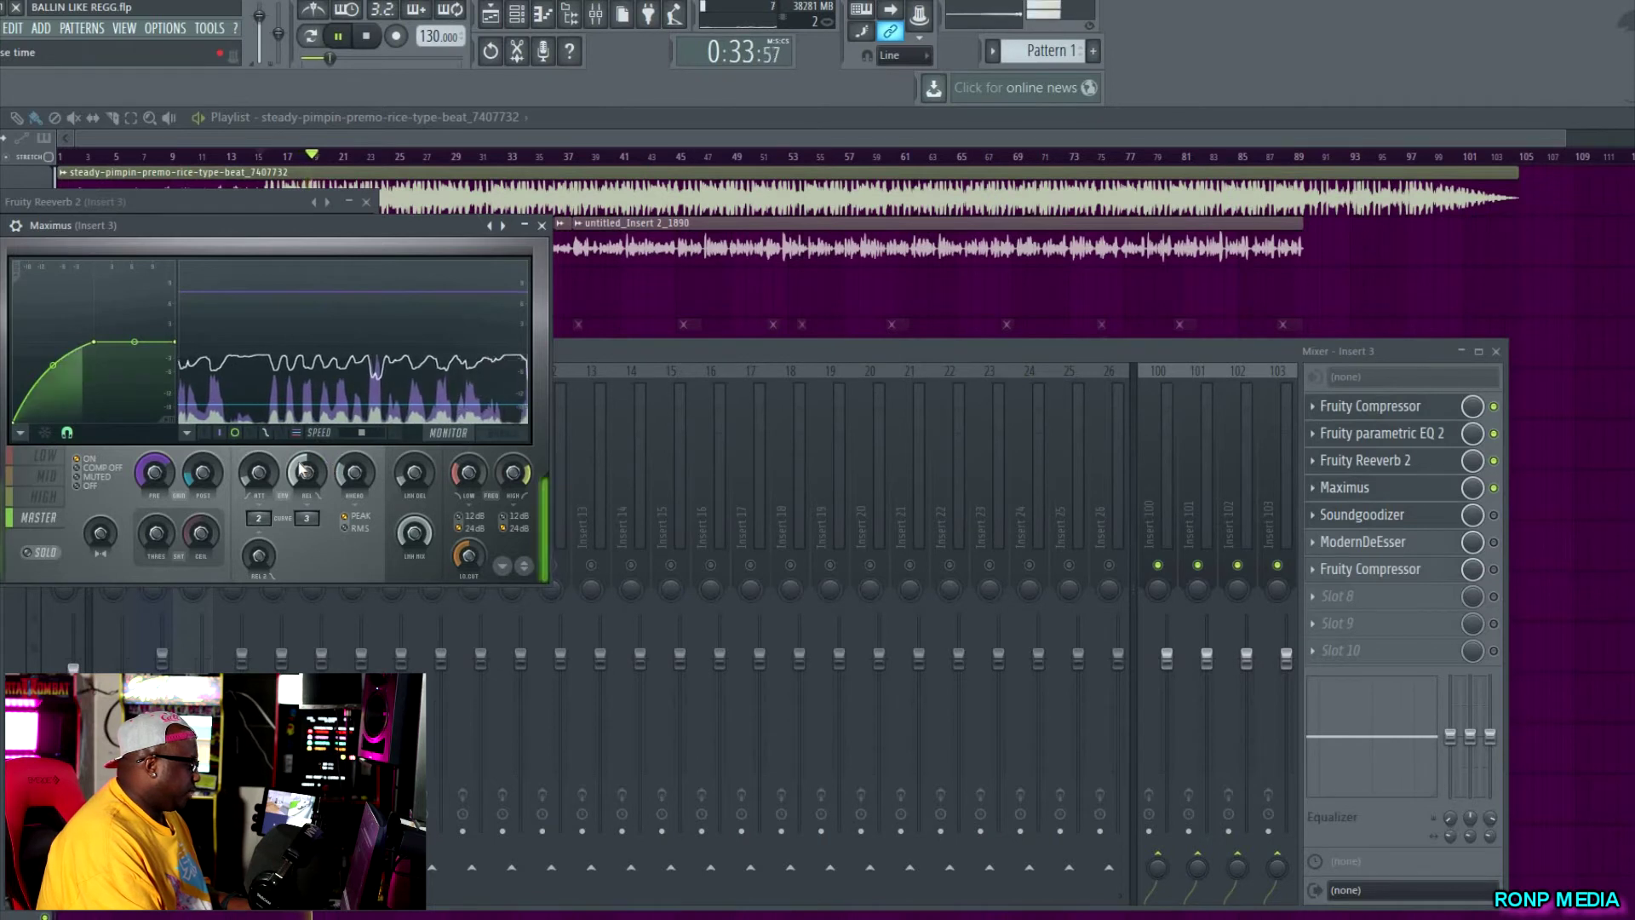
{"action": "key", "text": "space"}
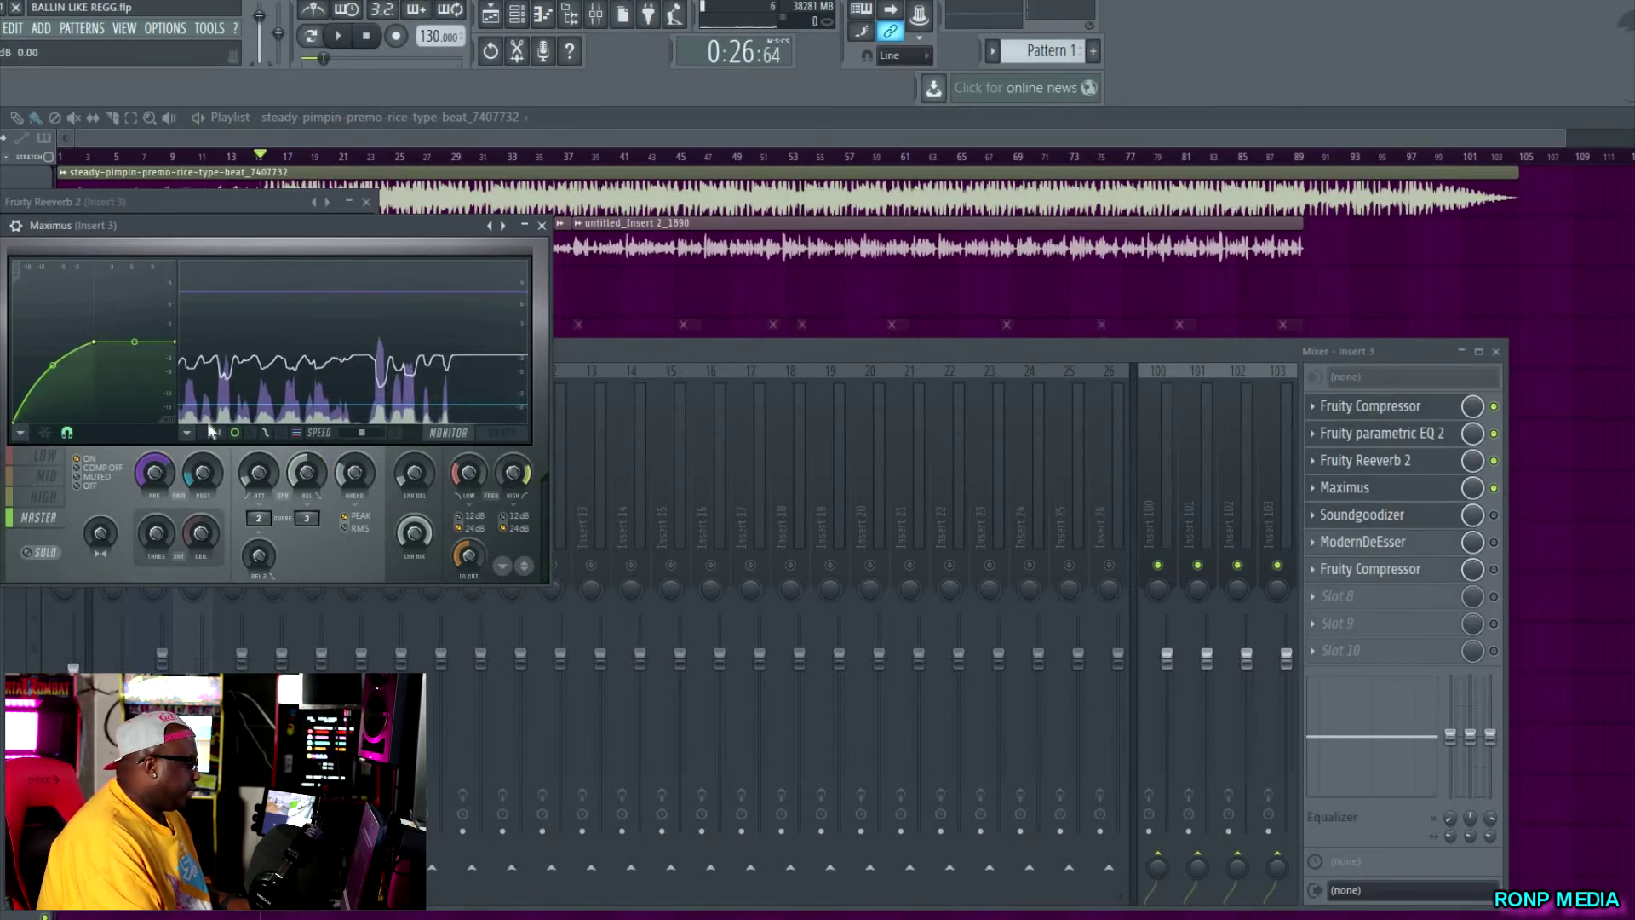